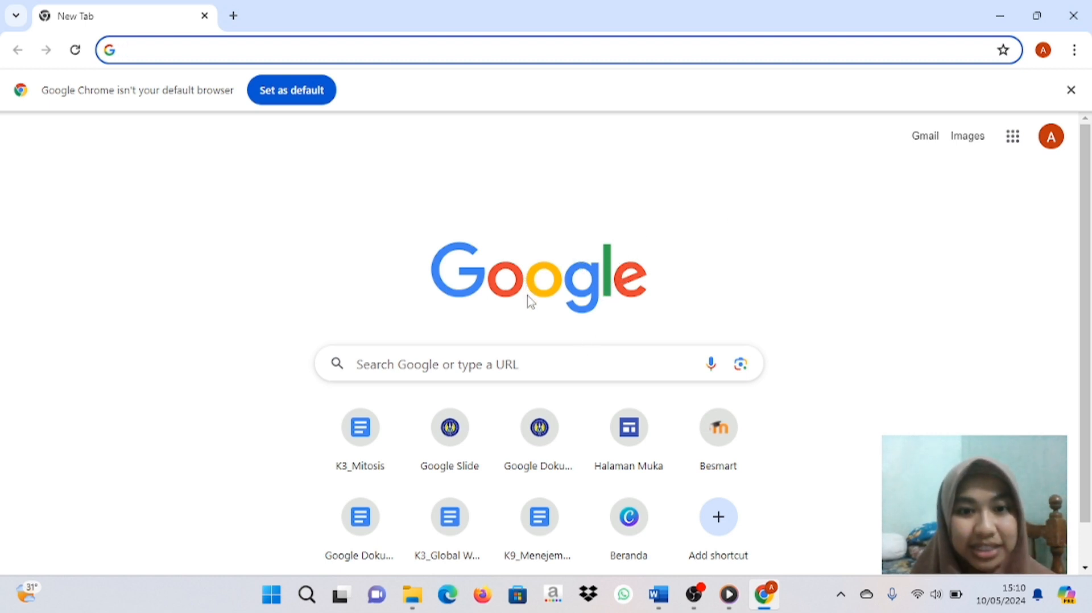
- Search Google for phet.colorado and open the PhET Interactive Simulations home page from the results
{"action": "left_click", "coordinate": [542, 373]}
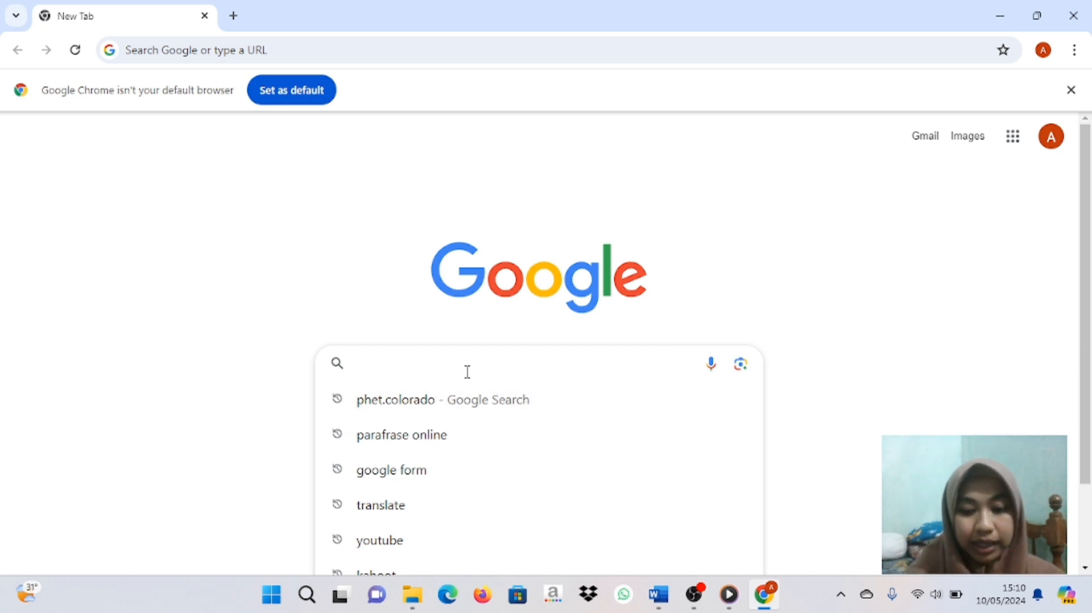
{"action": "type", "text": "phet.colorado"}
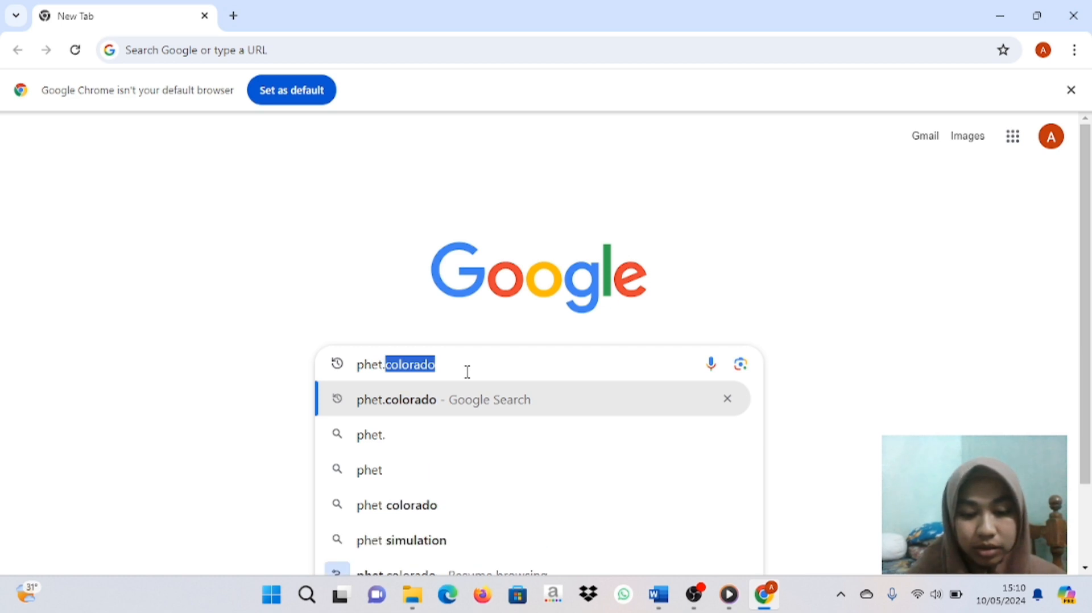
{"action": "left_click", "coordinate": [476, 401]}
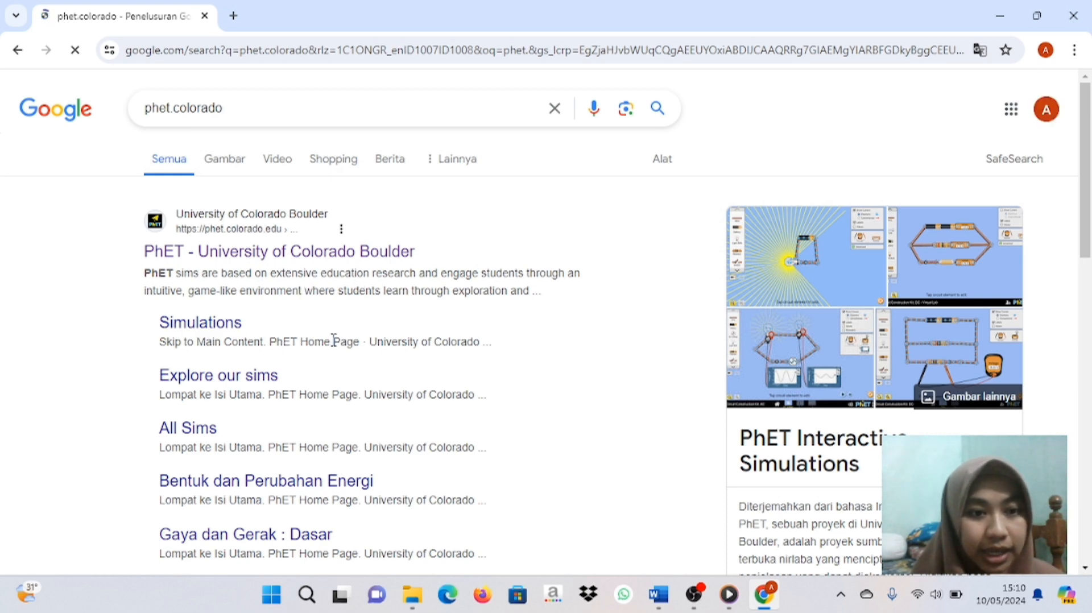
{"action": "scroll", "coordinate": [337, 342], "scroll_direction": "down", "scroll_amount": 3}
{"action": "scroll", "coordinate": [334, 345], "scroll_direction": "up", "scroll_amount": 3}
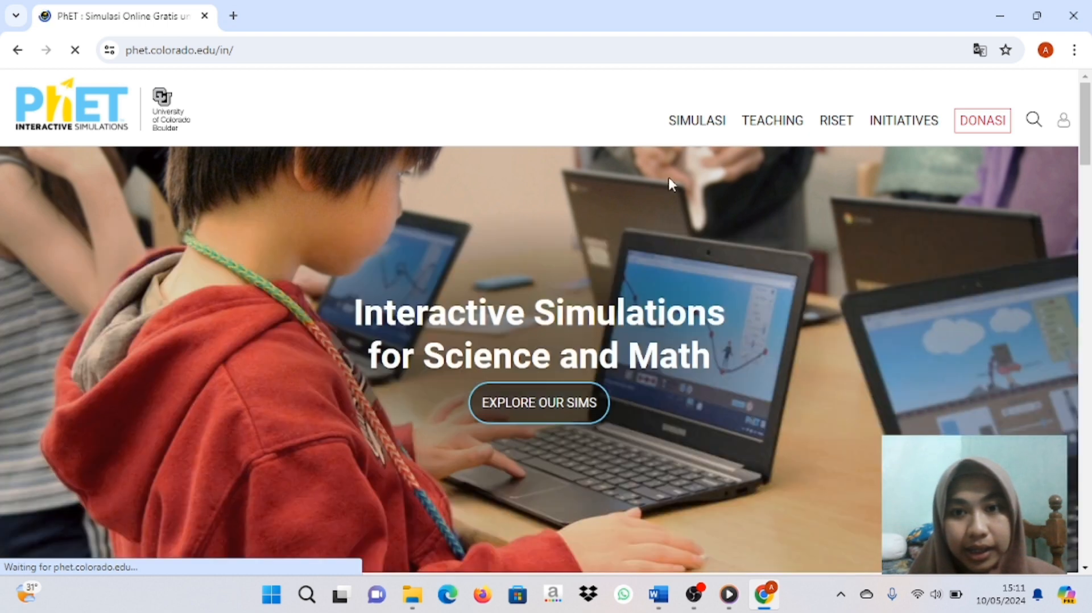
- Look over the PhET home page and open its list of Fisika simulations
{"action": "scroll", "coordinate": [438, 196], "scroll_direction": "down", "scroll_amount": 3}
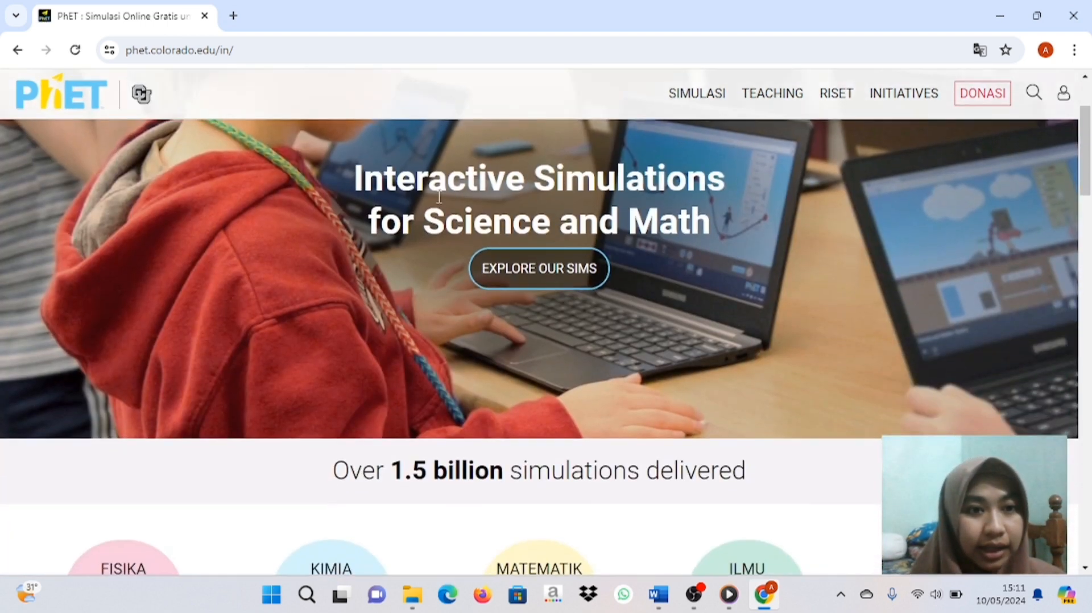
{"action": "scroll", "coordinate": [439, 197], "scroll_direction": "up", "scroll_amount": 3}
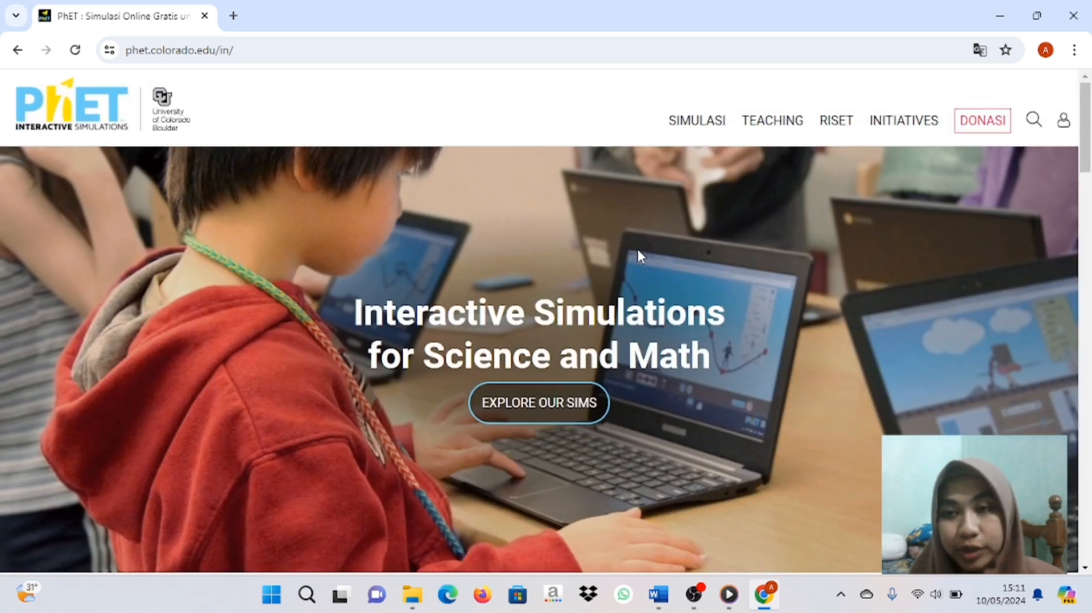
{"action": "mouse_move", "coordinate": [704, 132]}
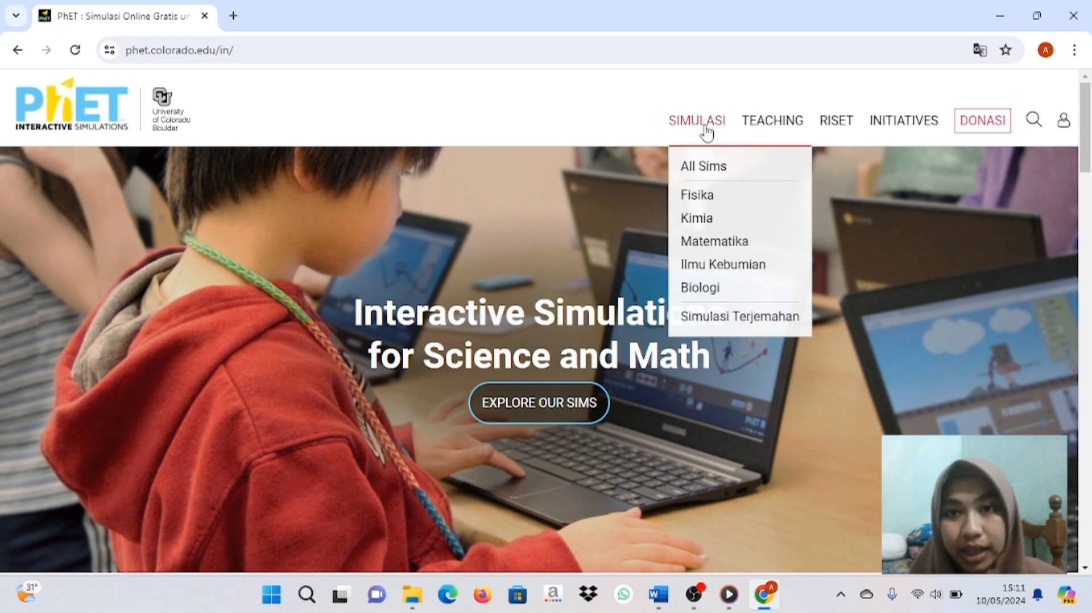
{"action": "left_click", "coordinate": [708, 132]}
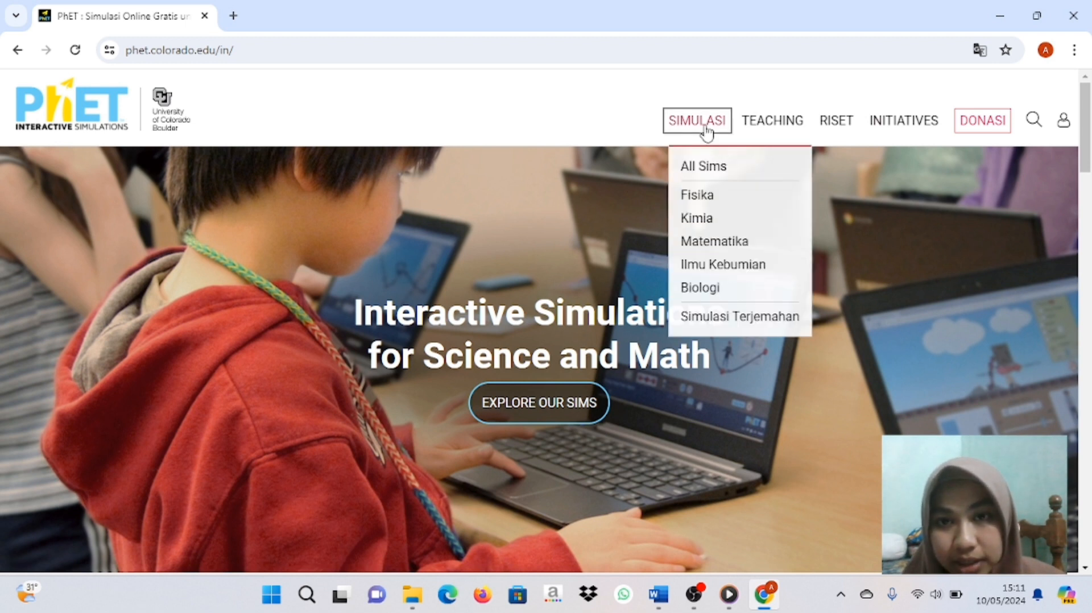
{"action": "left_click", "coordinate": [706, 203]}
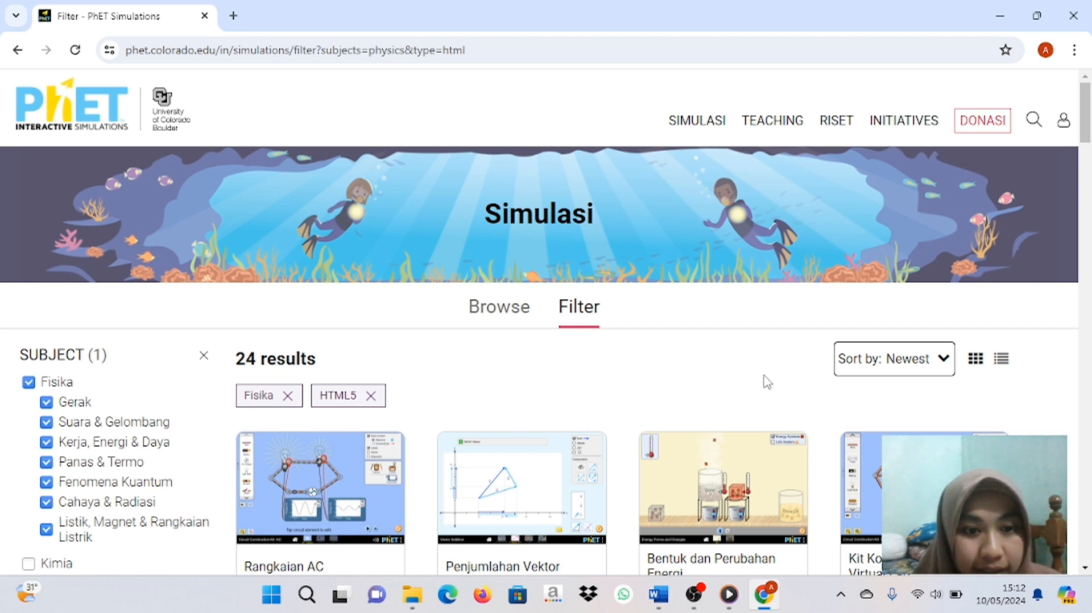
- Launch the Rangkaian AC simulation from the physics results and enter its Praktikum screen
{"action": "scroll", "coordinate": [686, 362], "scroll_direction": "down", "scroll_amount": 2}
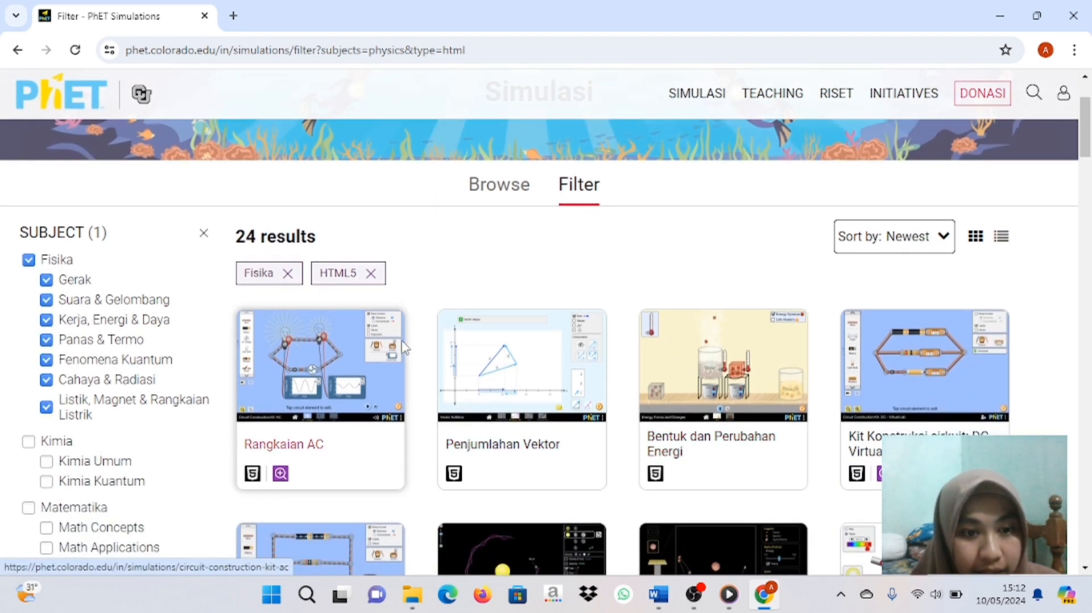
{"action": "left_click", "coordinate": [340, 357]}
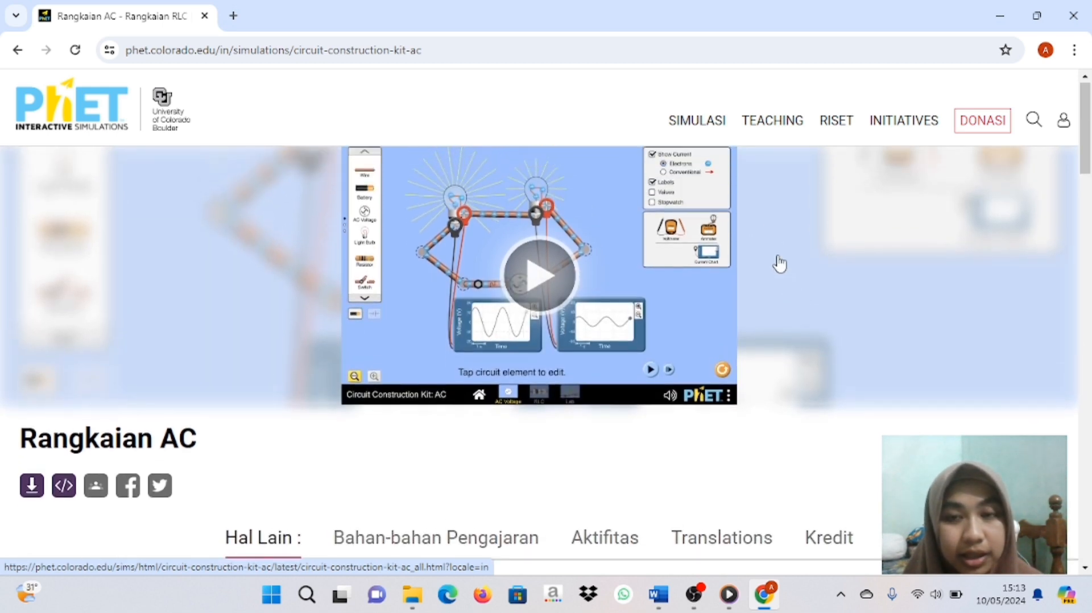
{"action": "left_click", "coordinate": [547, 272]}
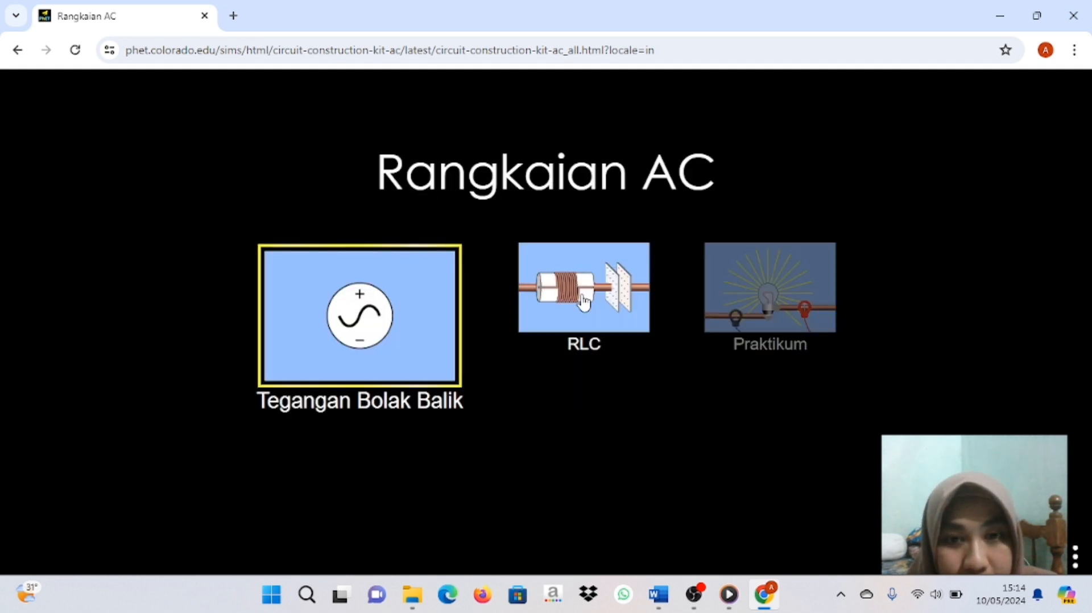
{"action": "left_click", "coordinate": [768, 294]}
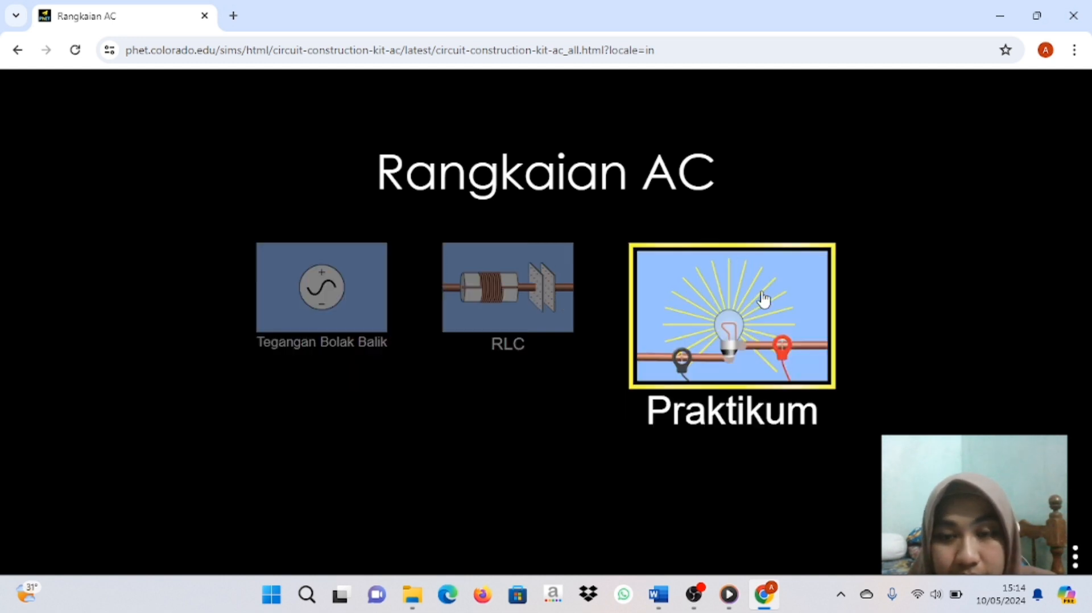
{"action": "left_click", "coordinate": [755, 295]}
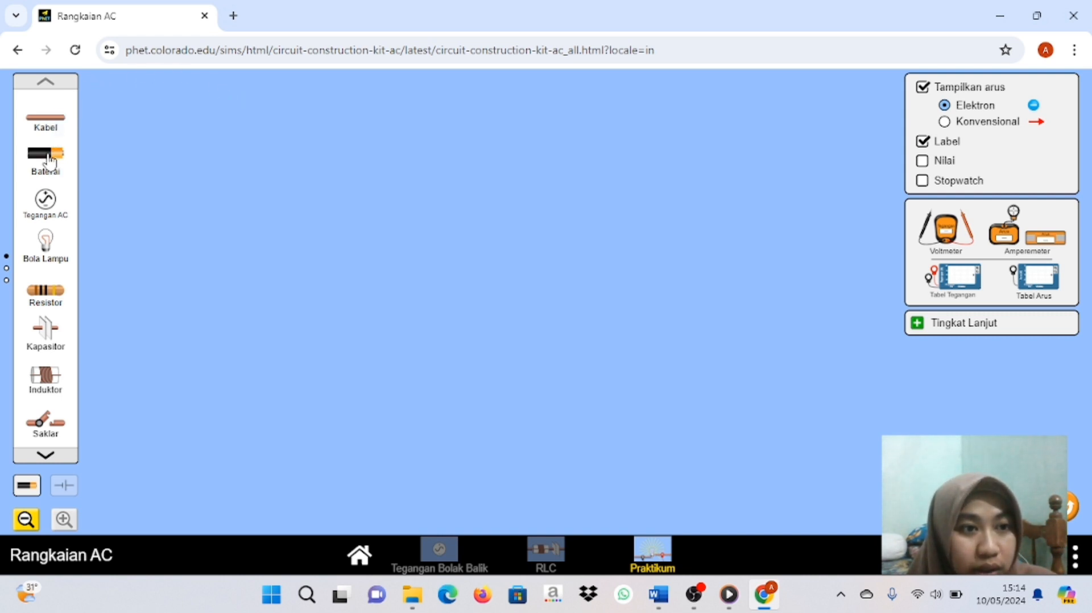
- Place a battery and chain three wires from its positive end to form the circuit's lower, right and upper sides
{"action": "left_click_drag", "start_coordinate": [49, 161], "coordinate": [537, 431]}
{"action": "left_click_drag", "start_coordinate": [47, 119], "coordinate": [721, 426]}
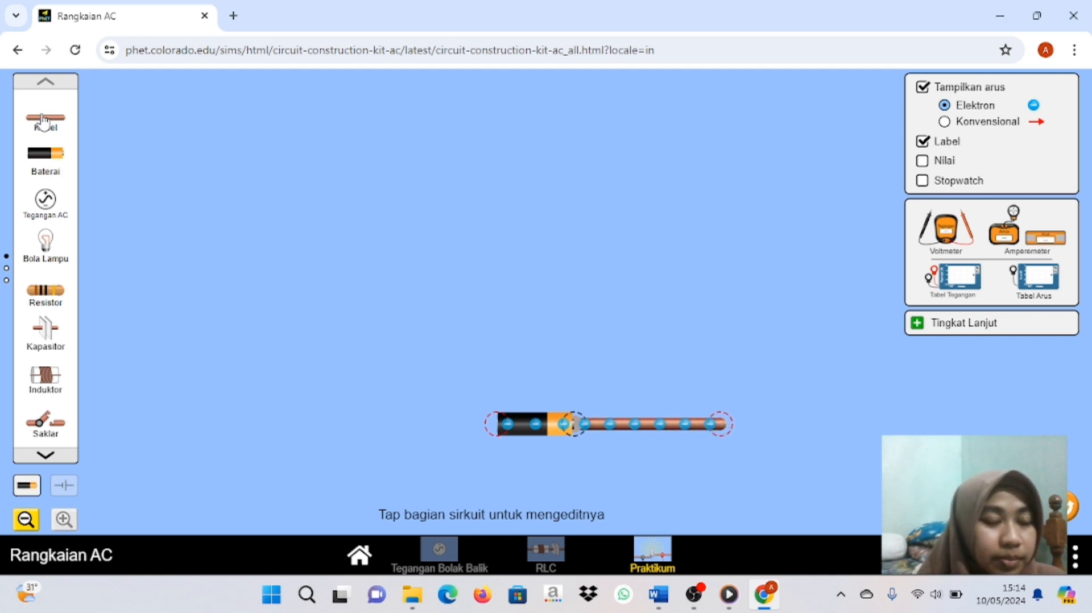
{"action": "left_click_drag", "start_coordinate": [46, 119], "coordinate": [728, 430]}
{"action": "left_click_drag", "start_coordinate": [642, 402], "coordinate": [722, 243]}
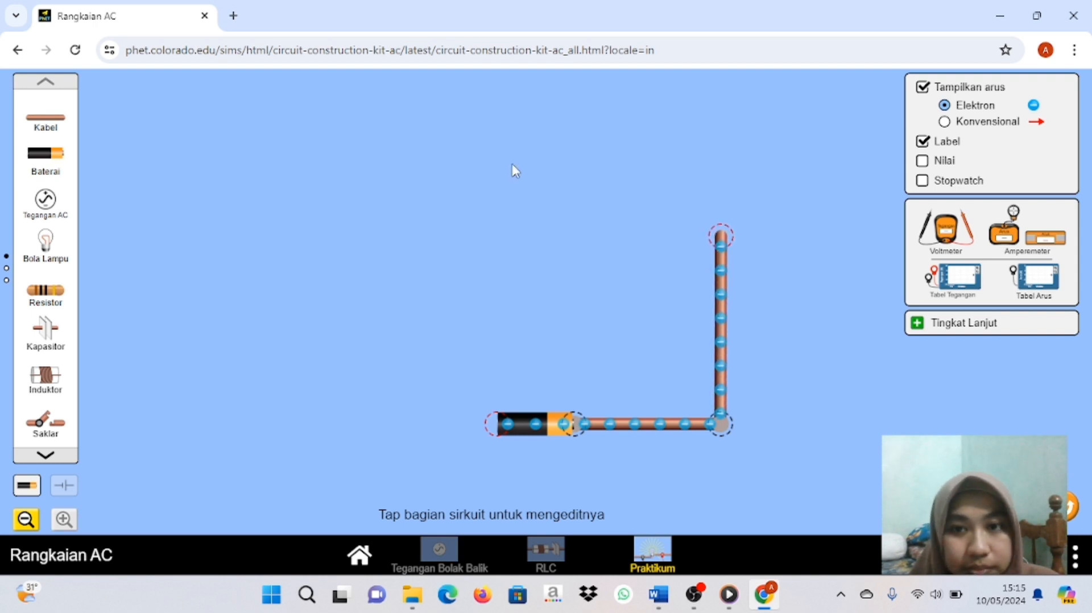
{"action": "left_click_drag", "start_coordinate": [46, 117], "coordinate": [563, 240]}
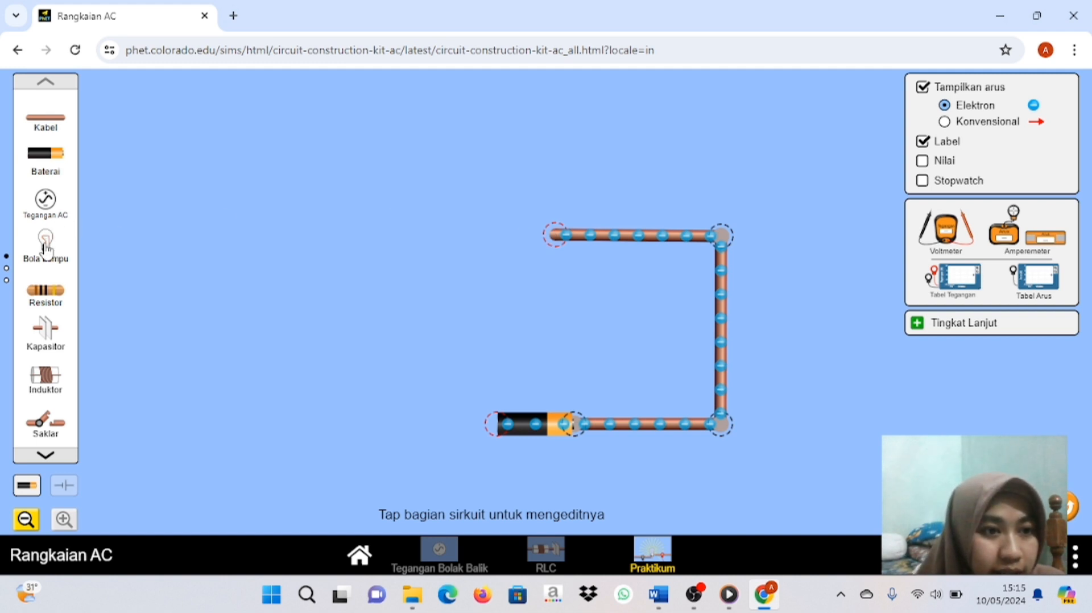
- Attach a light bulb to the free end of the upper wire and extend a wire leftward from its other terminal
{"action": "left_click_drag", "start_coordinate": [45, 250], "coordinate": [436, 248]}
{"action": "left_click_drag", "start_coordinate": [502, 235], "coordinate": [571, 232]}
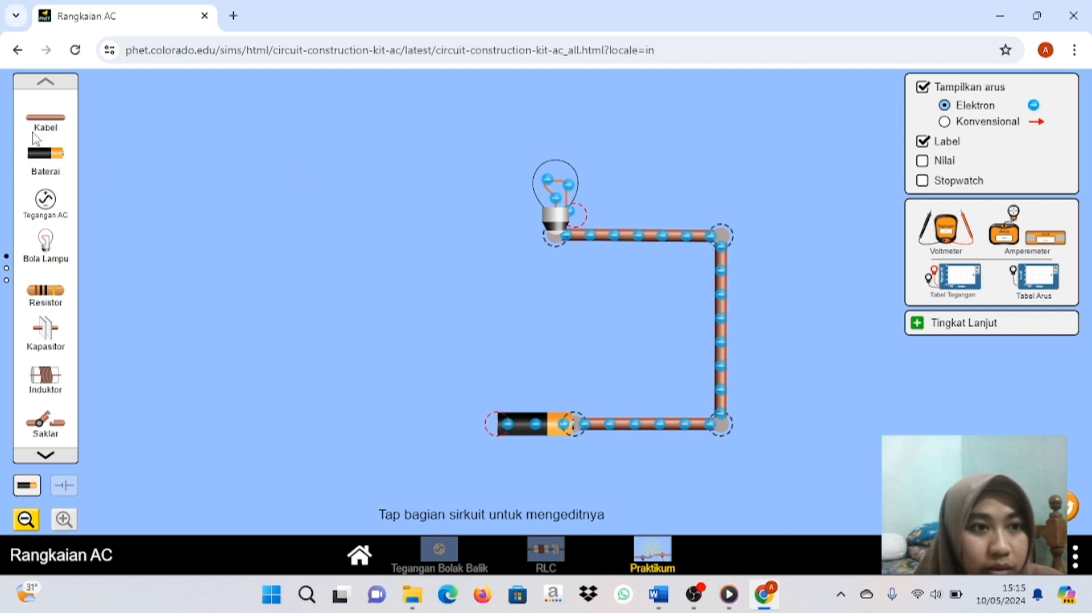
{"action": "left_click_drag", "start_coordinate": [35, 133], "coordinate": [544, 225]}
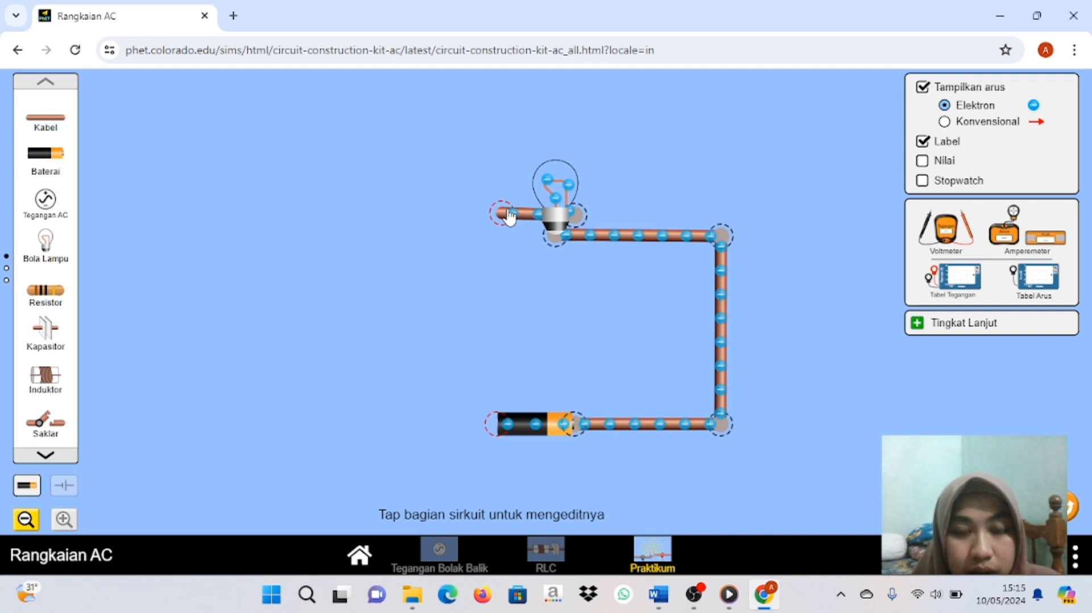
{"action": "left_click_drag", "start_coordinate": [443, 223], "coordinate": [420, 220]}
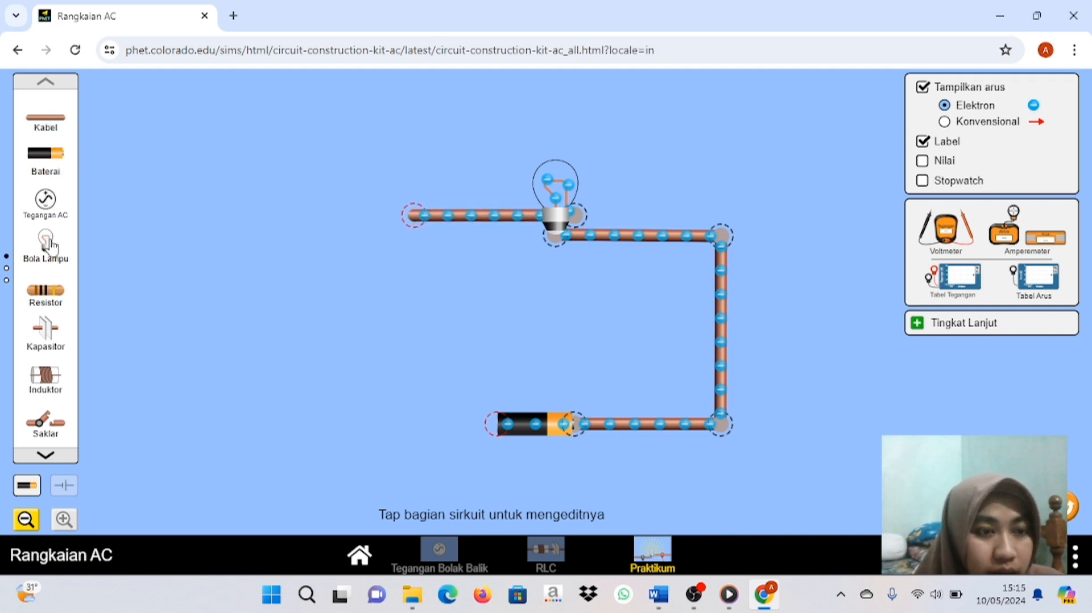
- Add a second bulb in series and close the loop with three wires back to the battery's negative end
{"action": "left_click_drag", "start_coordinate": [50, 246], "coordinate": [404, 216]}
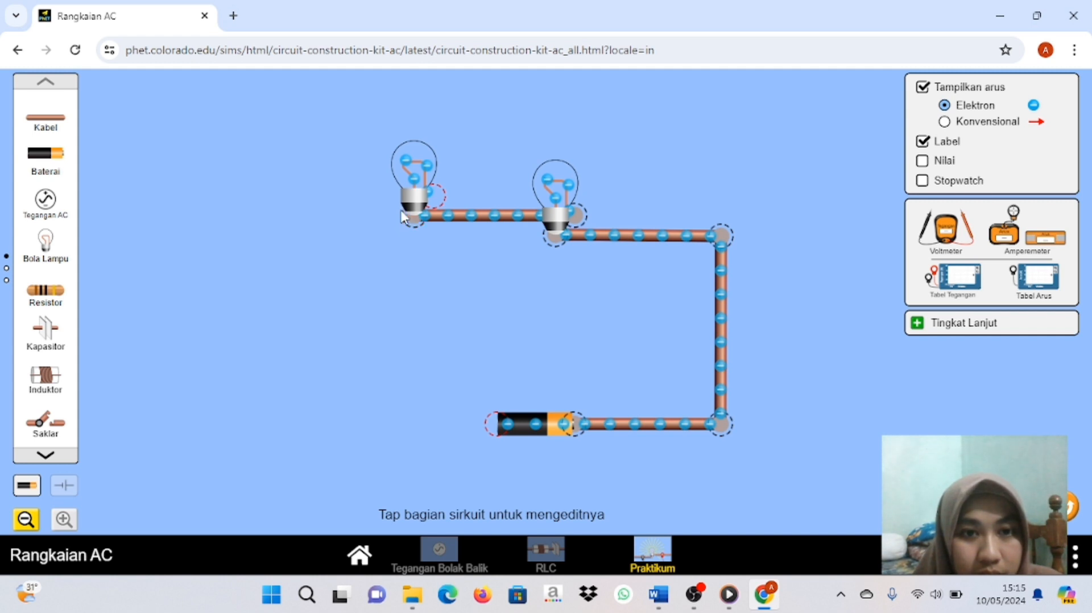
{"action": "left_click_drag", "start_coordinate": [50, 128], "coordinate": [386, 212]}
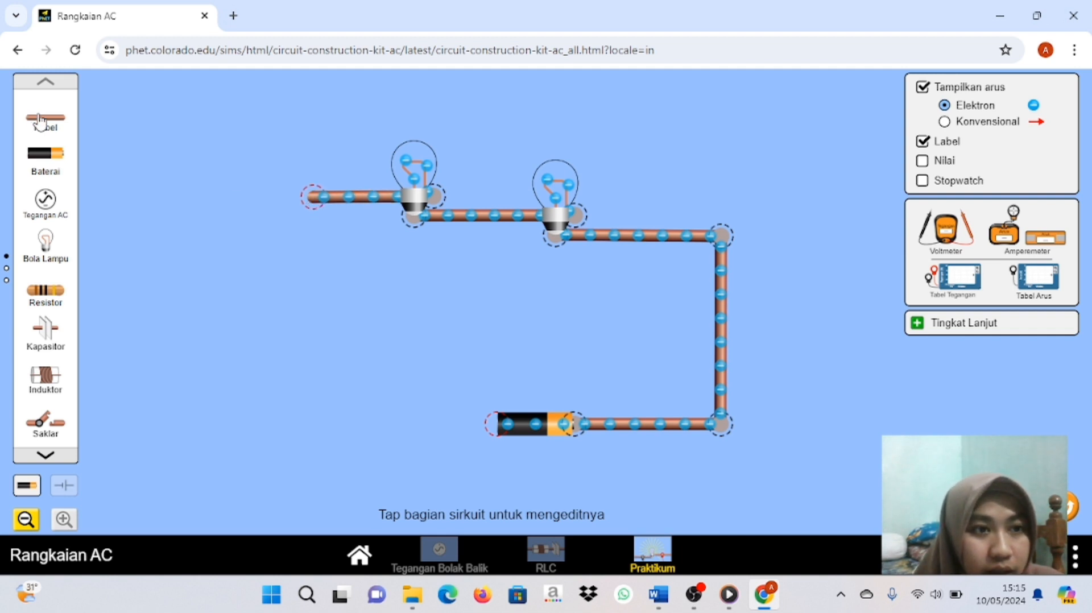
{"action": "left_click_drag", "start_coordinate": [54, 131], "coordinate": [314, 412]}
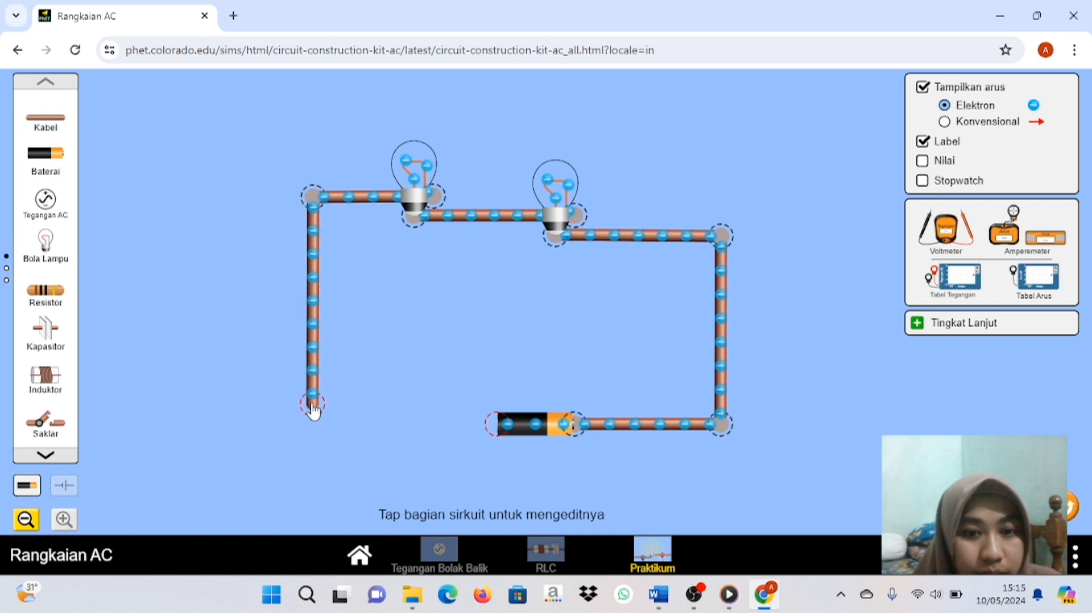
{"action": "left_click_drag", "start_coordinate": [46, 136], "coordinate": [496, 426]}
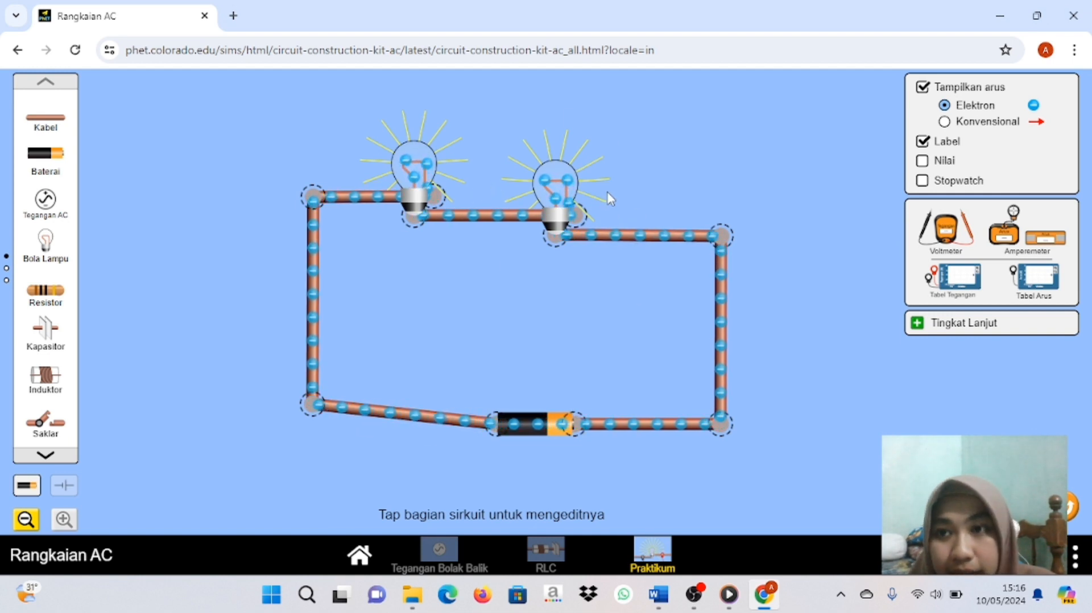
- Show the component values (Nilai) and the Stopwatch for the finished series circuit
{"action": "left_click", "coordinate": [924, 162]}
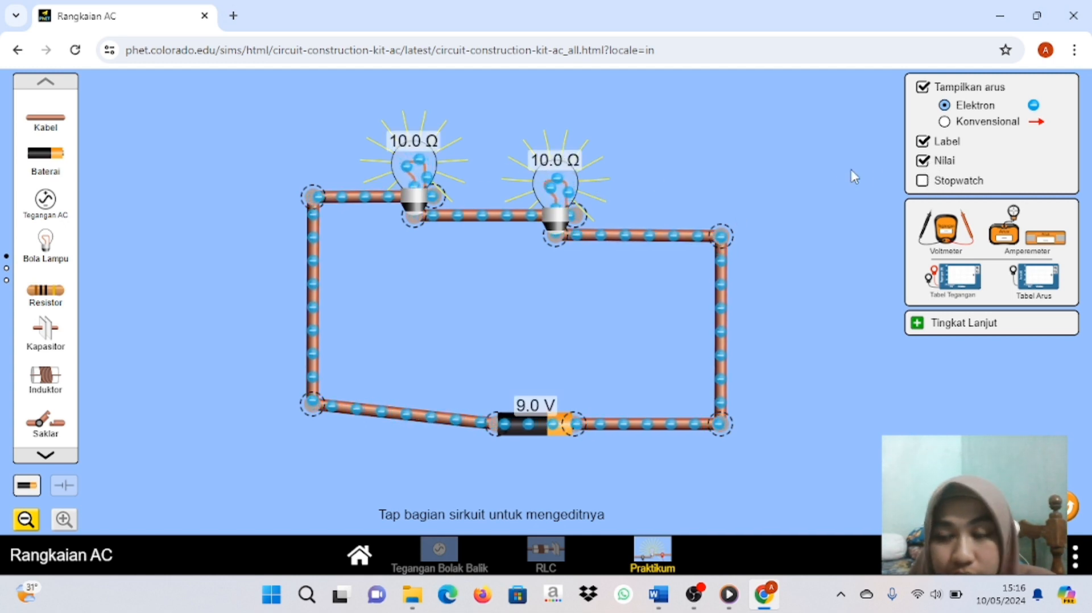
{"action": "left_click", "coordinate": [923, 181]}
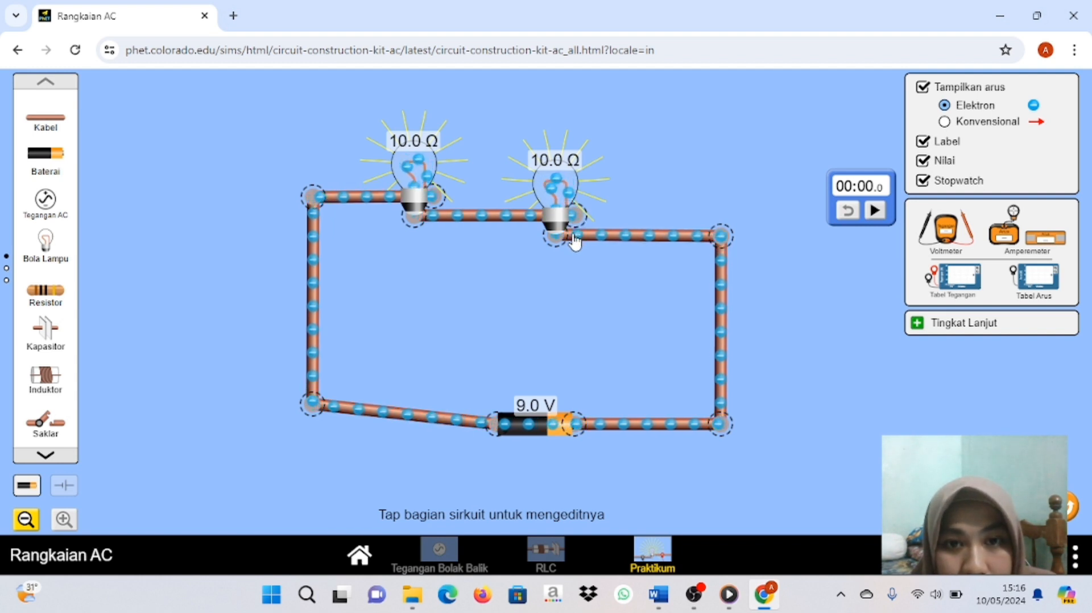
- Cut the junction at the base of the right-hand bulb, and reconnect the loose wire to that bulb
{"action": "left_click_drag", "start_coordinate": [575, 239], "coordinate": [571, 239]}
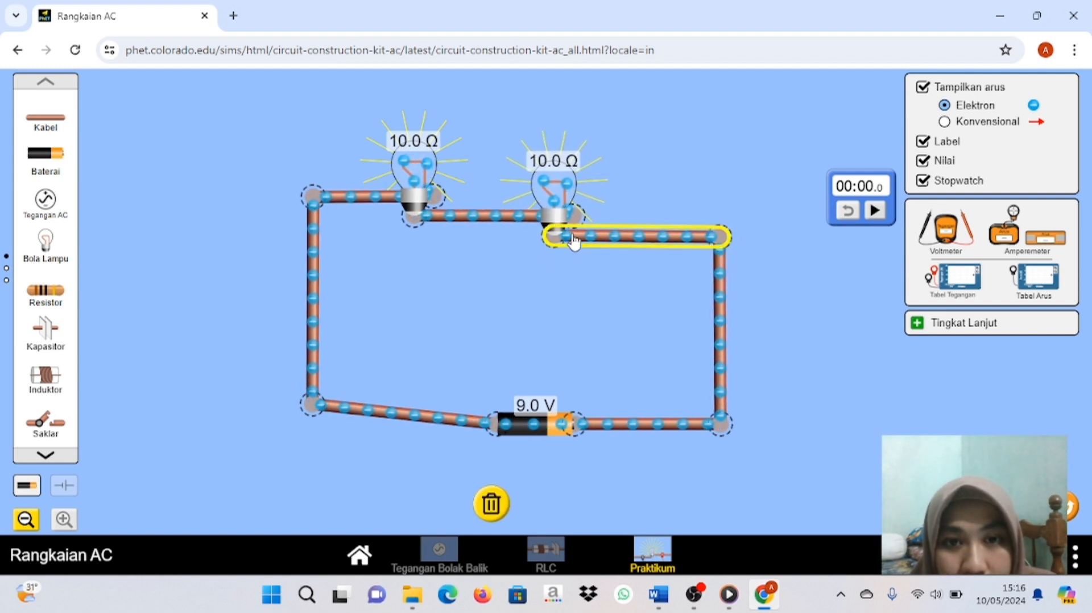
{"action": "left_click", "coordinate": [556, 240]}
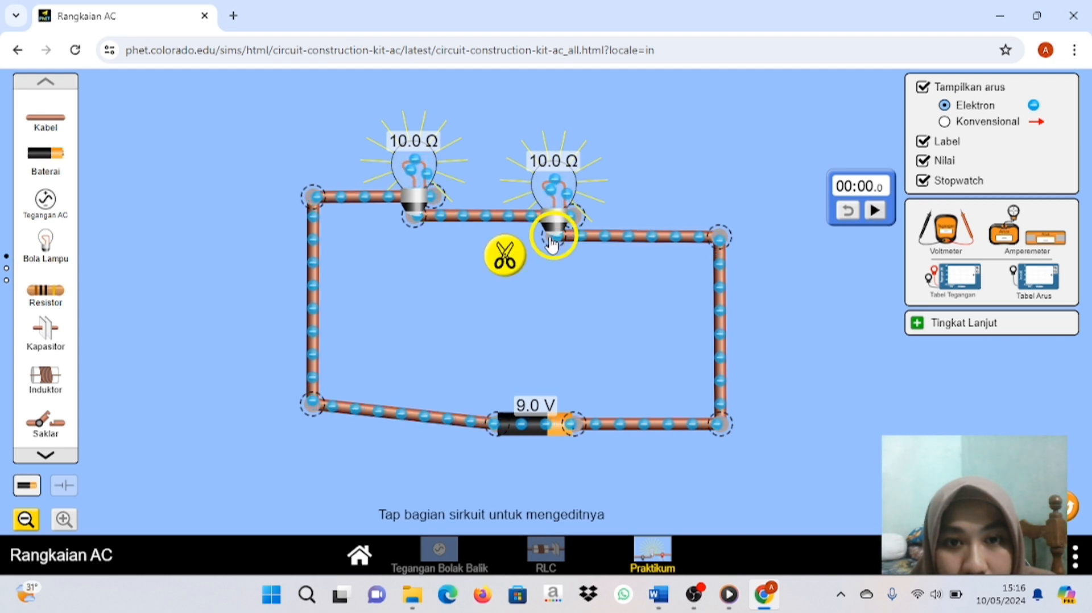
{"action": "left_click", "coordinate": [505, 256]}
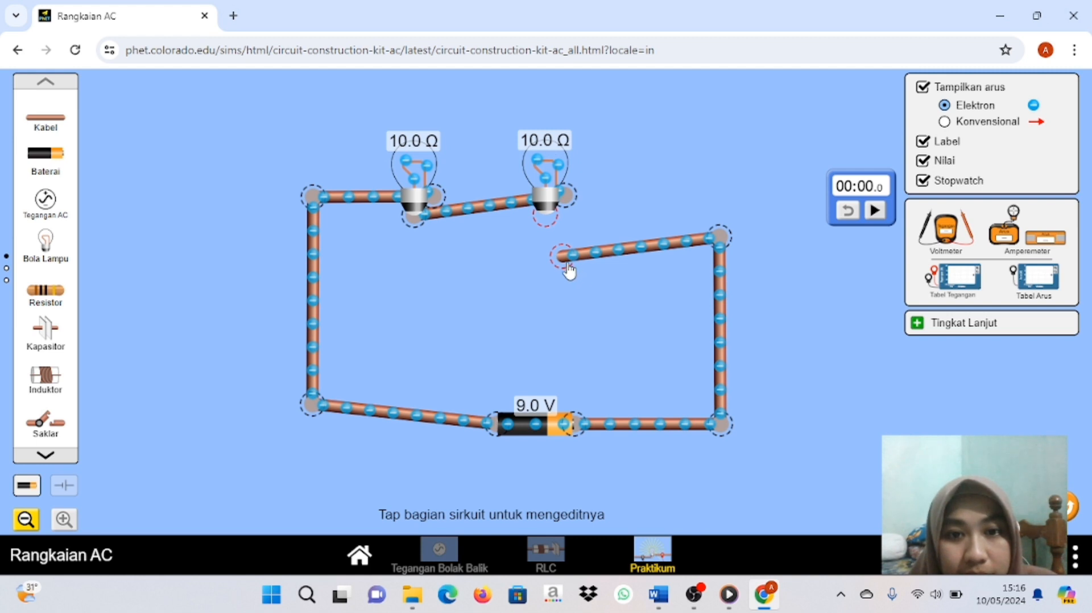
{"action": "left_click_drag", "start_coordinate": [566, 257], "coordinate": [561, 231]}
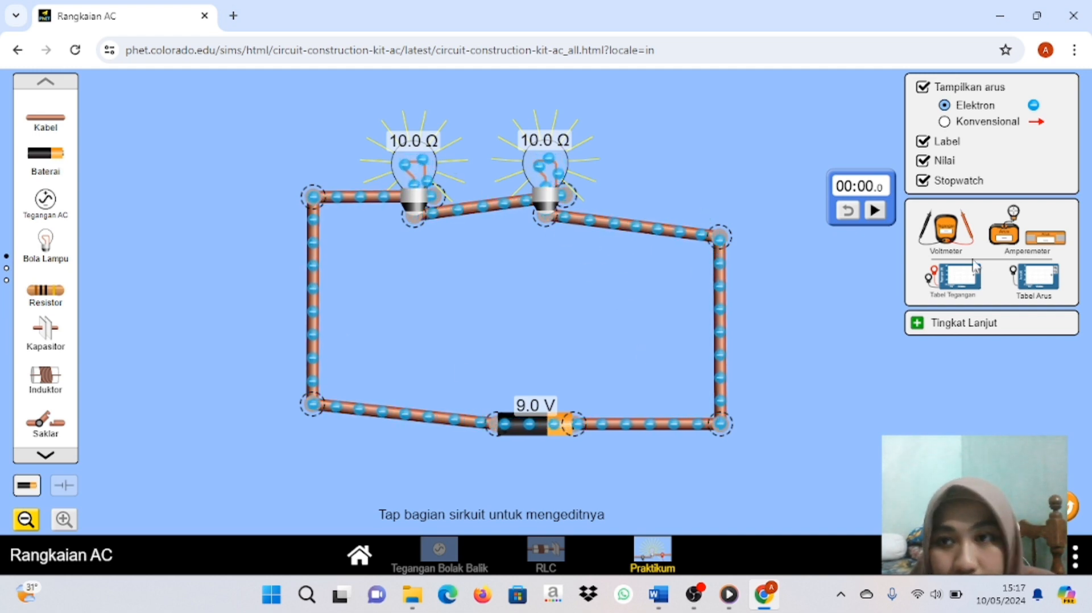
- View the current as Konvensional arrows, and return the current display to Elektron
{"action": "left_click", "coordinate": [956, 122]}
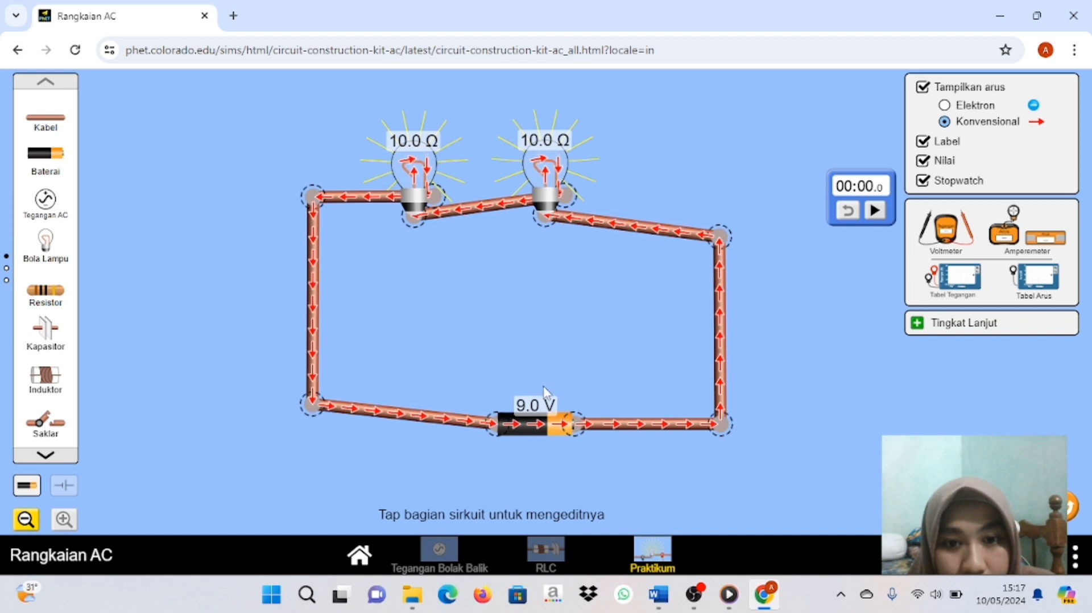
{"action": "left_click", "coordinate": [944, 105]}
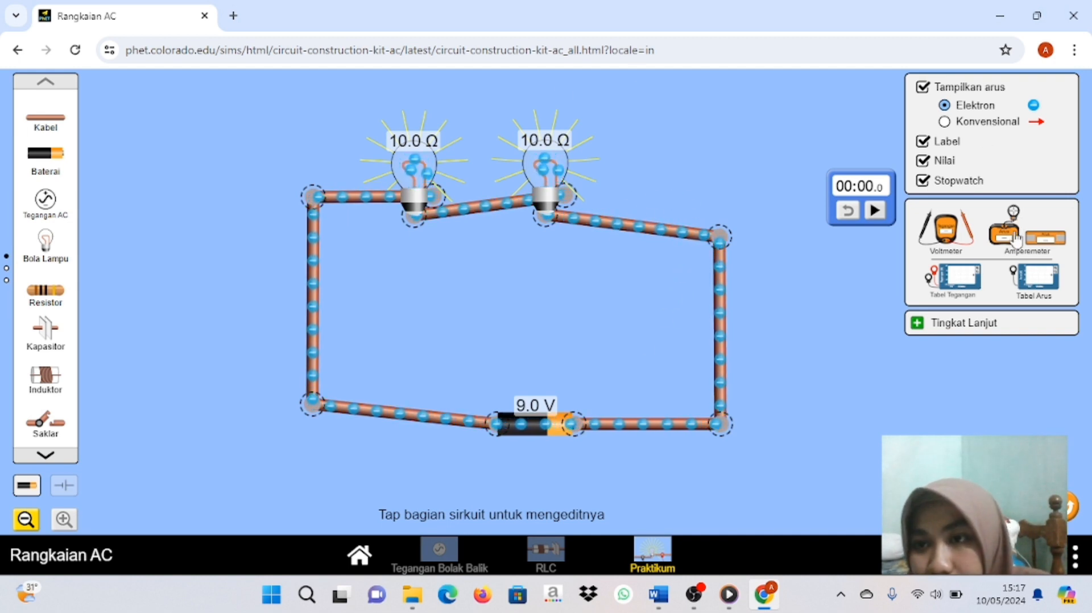
- Measure the current with the probe ammeter on the circuit's right-side wire and at the right-hand bulb
{"action": "left_click_drag", "start_coordinate": [1009, 236], "coordinate": [728, 344]}
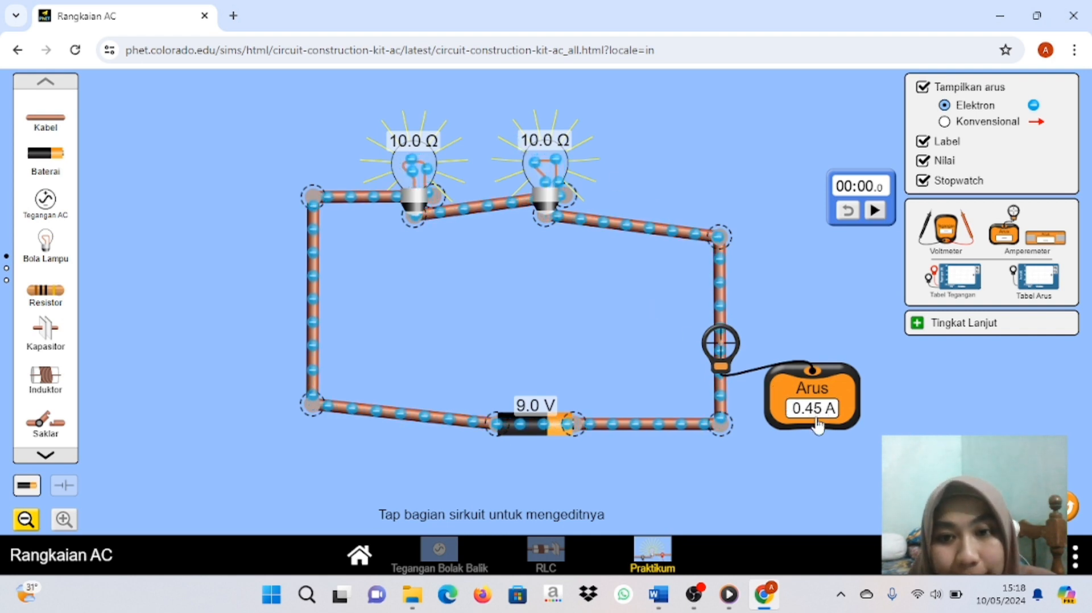
{"action": "left_click_drag", "start_coordinate": [799, 392], "coordinate": [664, 133]}
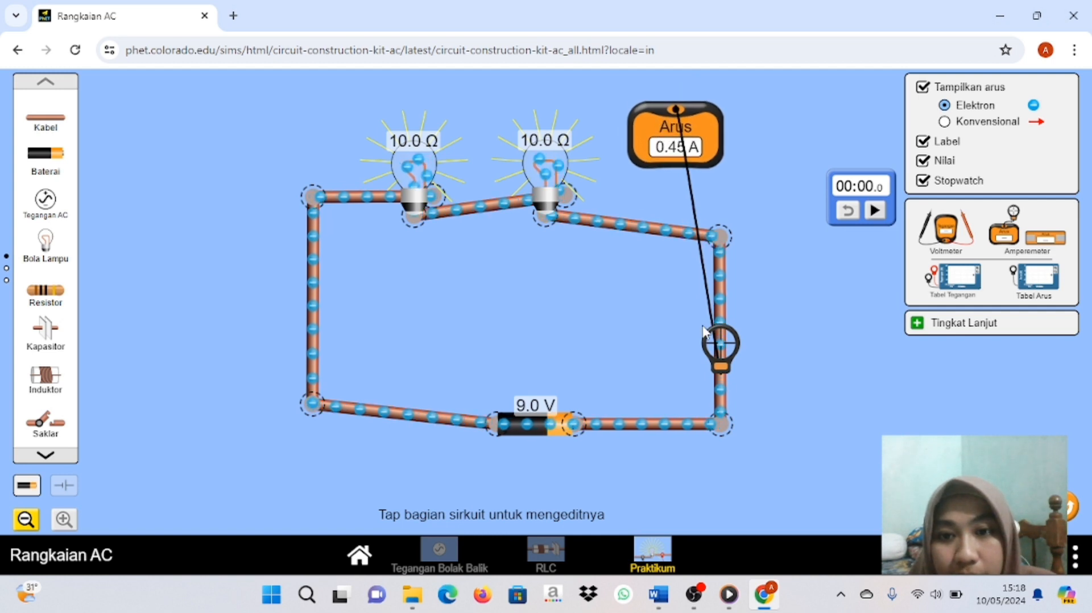
{"action": "left_click_drag", "start_coordinate": [720, 344], "coordinate": [555, 194]}
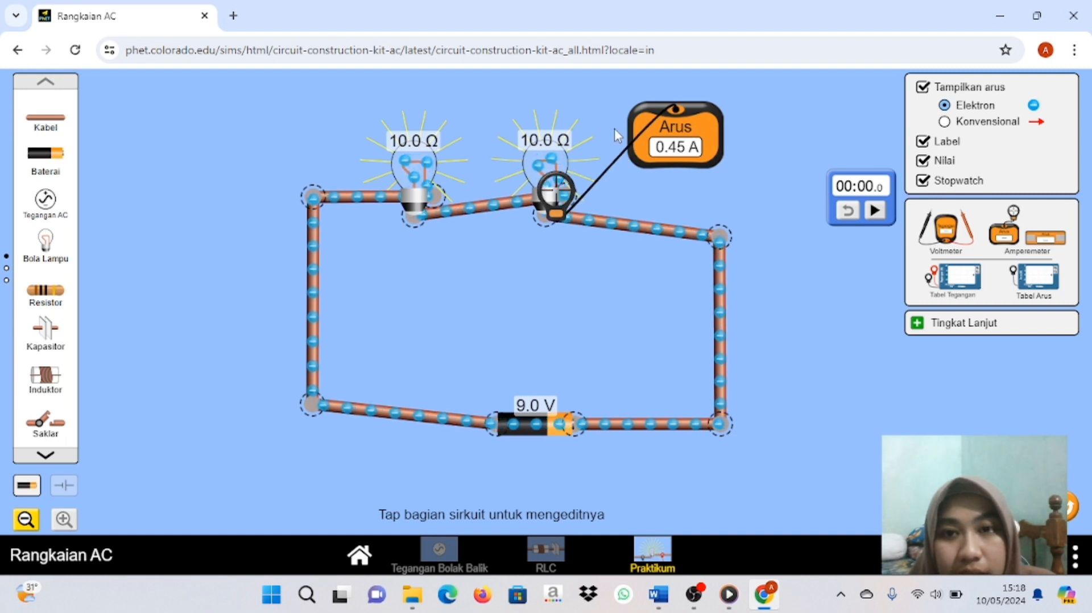
- Move the ammeter clear of the circuit and measure the voltage across the battery with the voltmeter probes
{"action": "left_click_drag", "start_coordinate": [549, 177], "coordinate": [768, 115]}
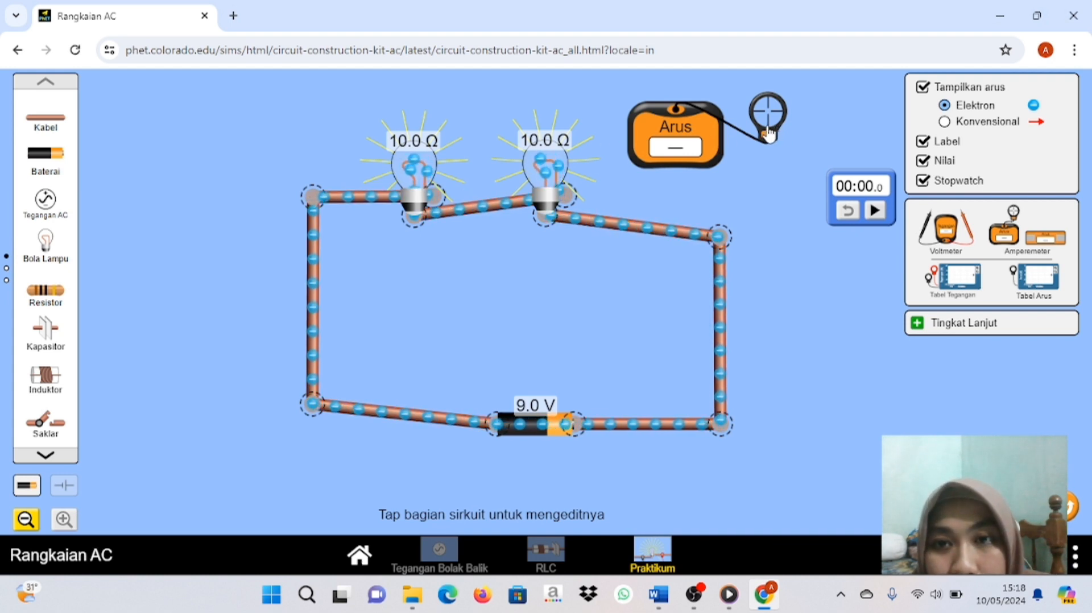
{"action": "left_click_drag", "start_coordinate": [769, 135], "coordinate": [751, 163]}
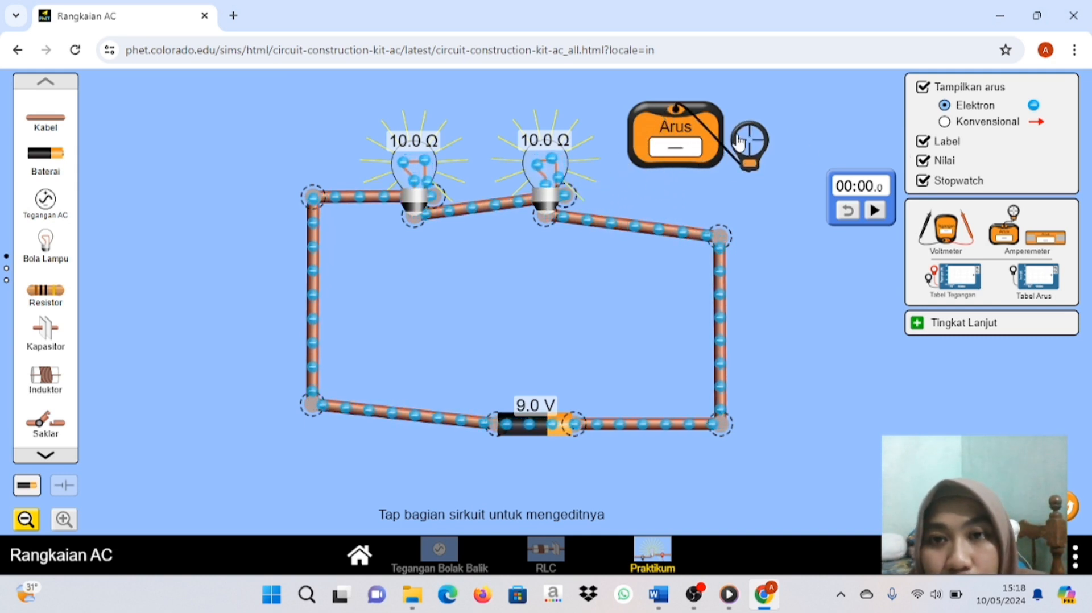
{"action": "left_click_drag", "start_coordinate": [711, 143], "coordinate": [848, 126]}
{"action": "left_click_drag", "start_coordinate": [941, 233], "coordinate": [841, 425]}
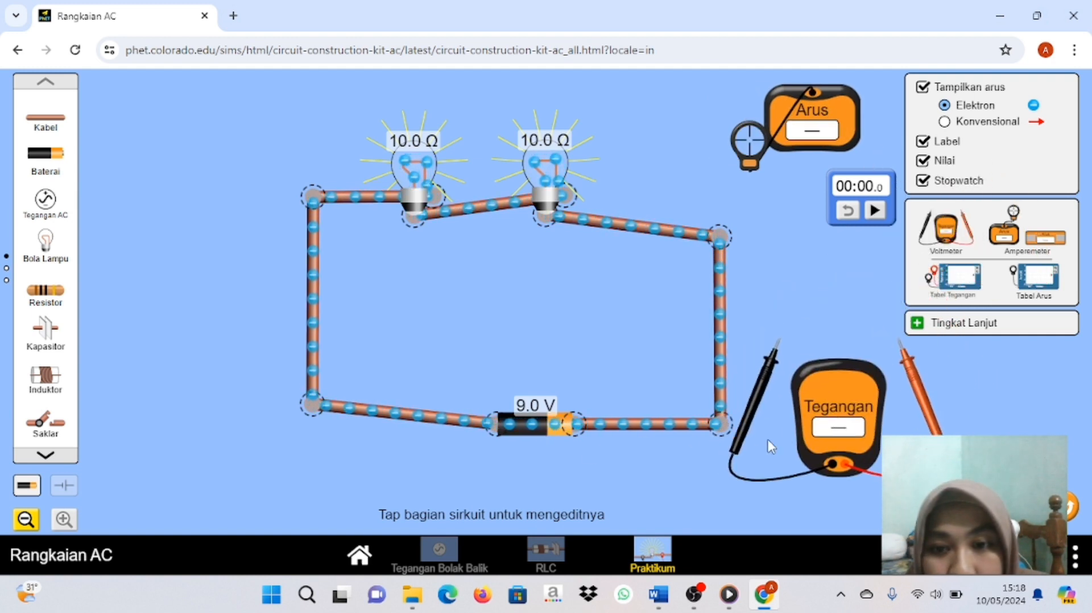
{"action": "left_click_drag", "start_coordinate": [768, 405], "coordinate": [479, 488]}
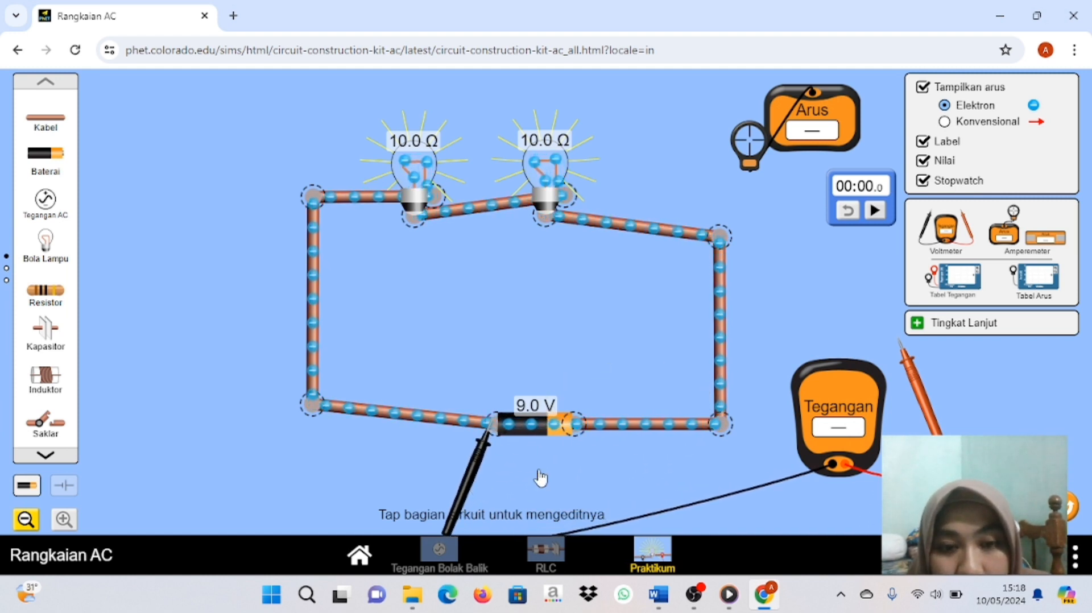
{"action": "left_click_drag", "start_coordinate": [915, 416], "coordinate": [612, 501]}
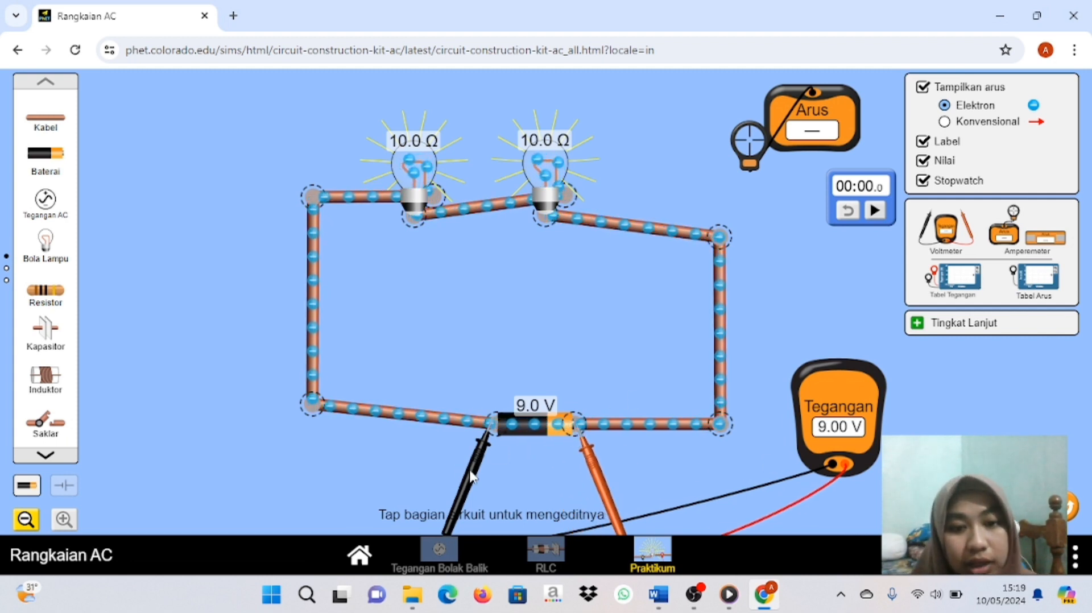
- Measure the voltage across the right-hand bulb, and measure it again with the voltmeter probes swapped
{"action": "left_click_drag", "start_coordinate": [477, 483], "coordinate": [522, 285]}
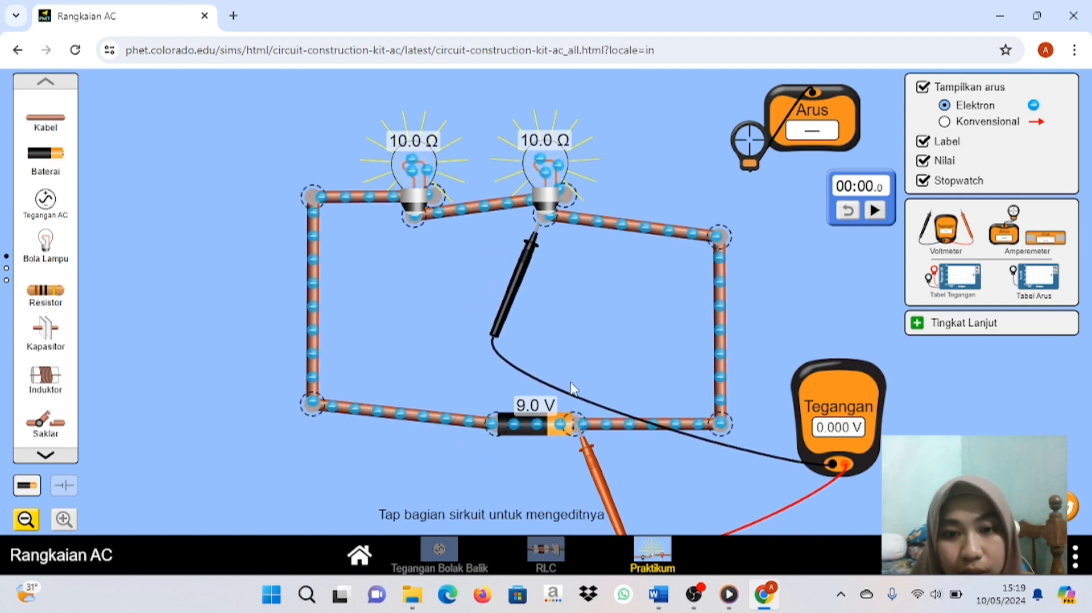
{"action": "left_click_drag", "start_coordinate": [603, 482], "coordinate": [594, 257]}
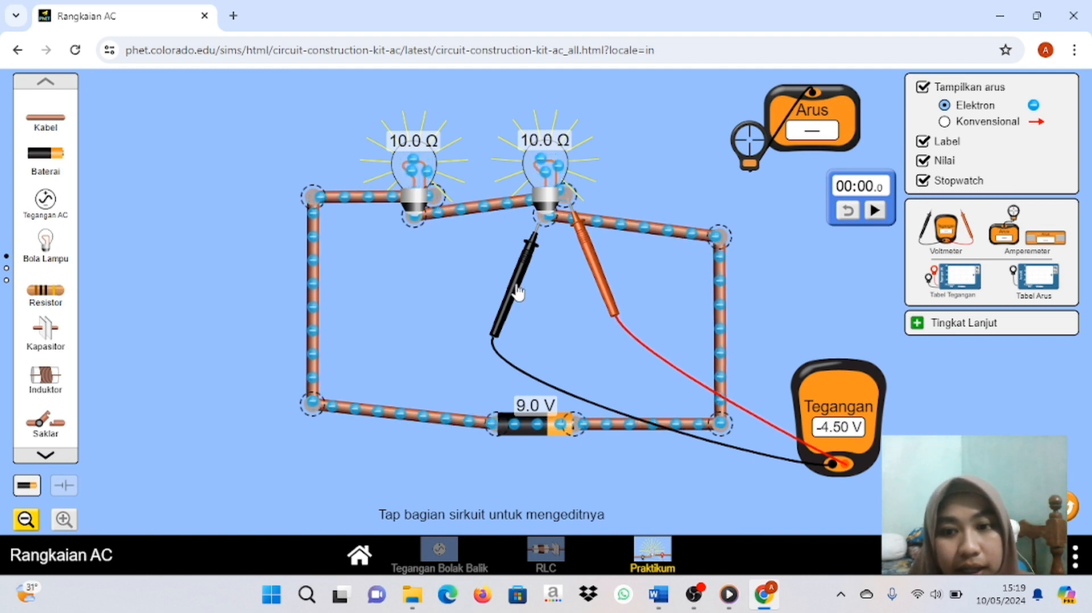
{"action": "left_click_drag", "start_coordinate": [512, 291], "coordinate": [552, 293]}
{"action": "left_click_drag", "start_coordinate": [604, 270], "coordinate": [672, 270]}
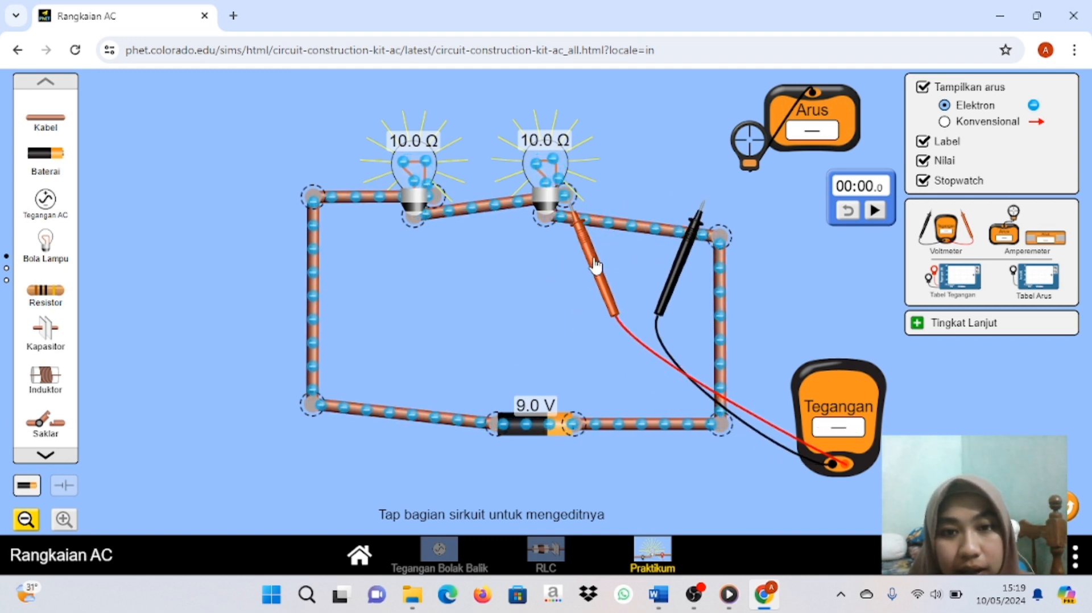
{"action": "left_click_drag", "start_coordinate": [595, 266], "coordinate": [575, 288]}
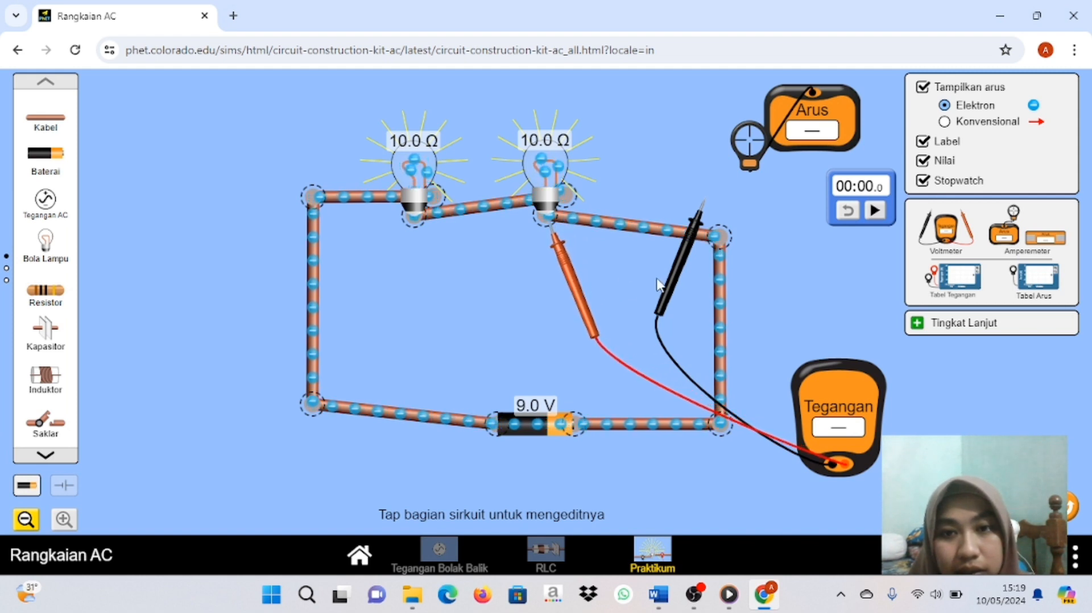
{"action": "left_click_drag", "start_coordinate": [676, 289], "coordinate": [541, 287]}
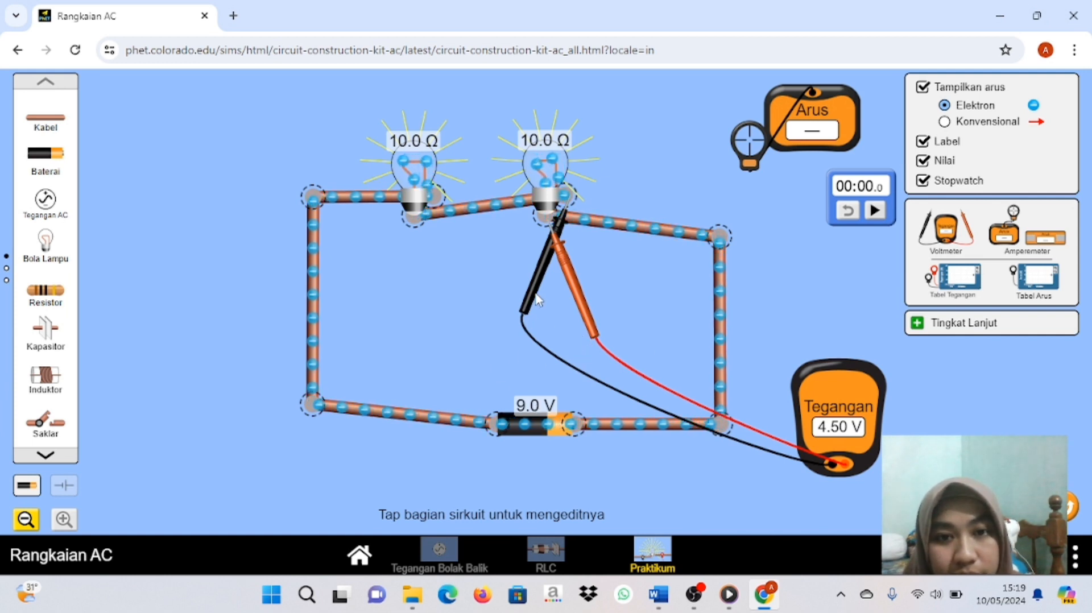
- Measure the voltage across the left-hand bulb, and move both voltmeter probes away from the circuit
{"action": "left_click_drag", "start_coordinate": [571, 296], "coordinate": [451, 297]}
{"action": "left_click_drag", "start_coordinate": [545, 285], "coordinate": [409, 291]}
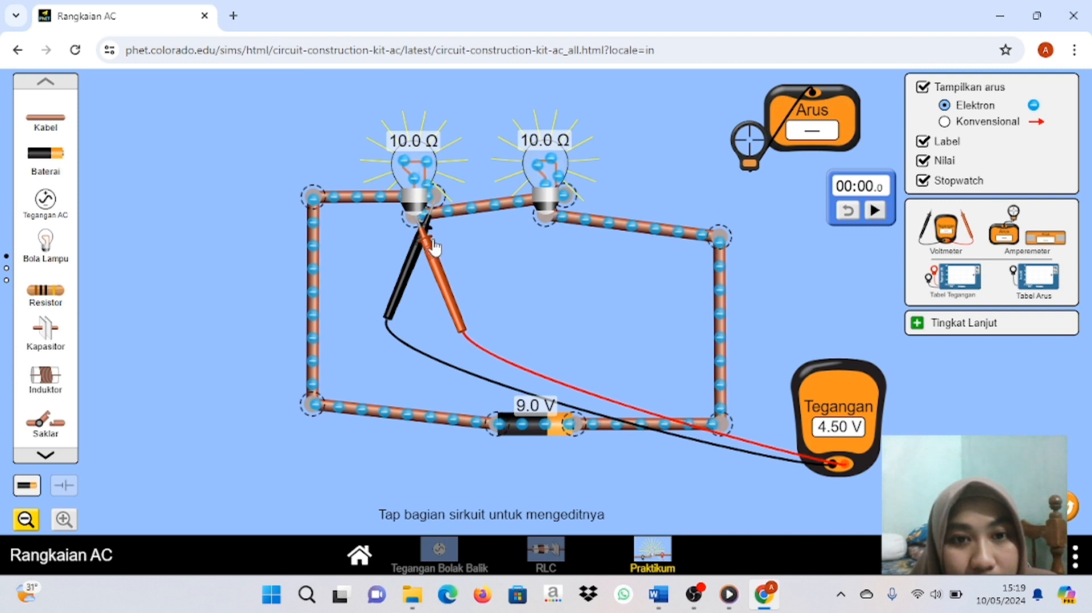
{"action": "left_click_drag", "start_coordinate": [432, 261], "coordinate": [797, 273]}
{"action": "left_click_drag", "start_coordinate": [411, 268], "coordinate": [846, 287]}
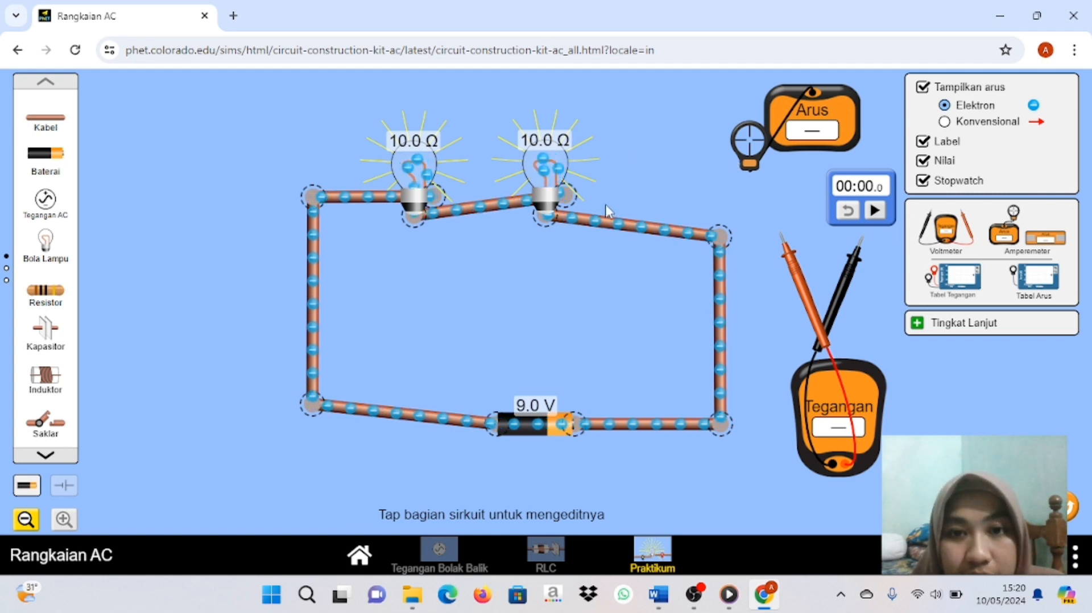
- Take apart the series circuit, keeping the 9.0 V battery and one wire, and put both meters away
{"action": "left_click", "coordinate": [606, 223]}
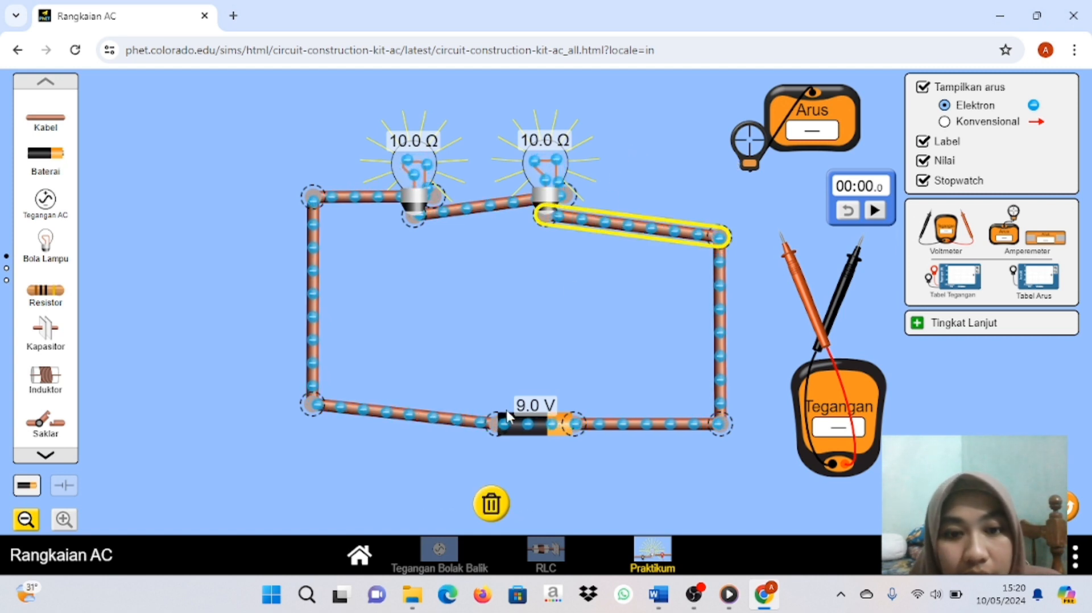
{"action": "left_click", "coordinate": [491, 505]}
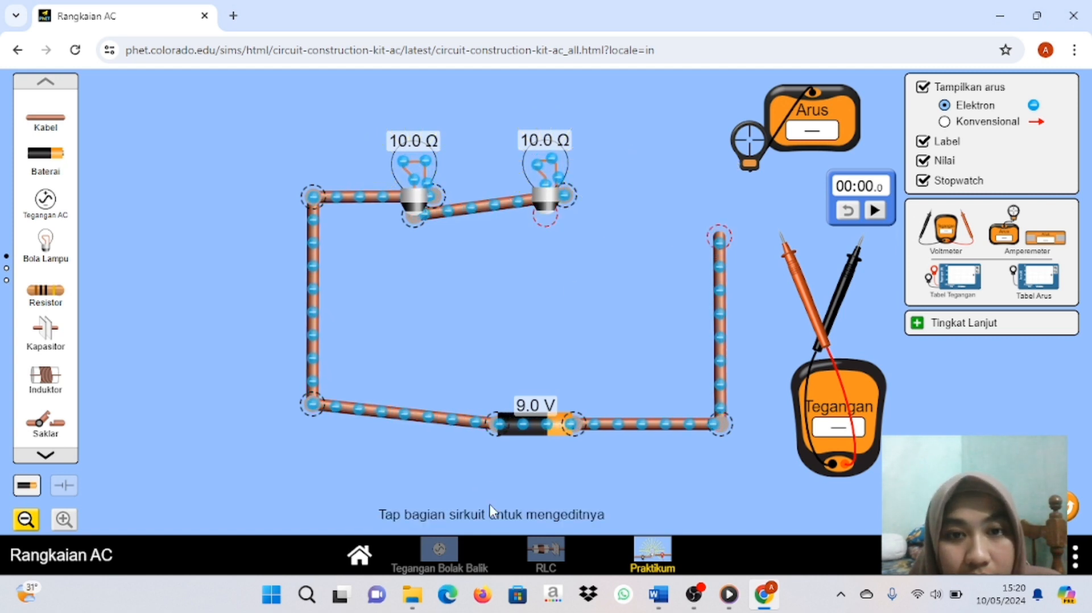
{"action": "left_click", "coordinate": [549, 171]}
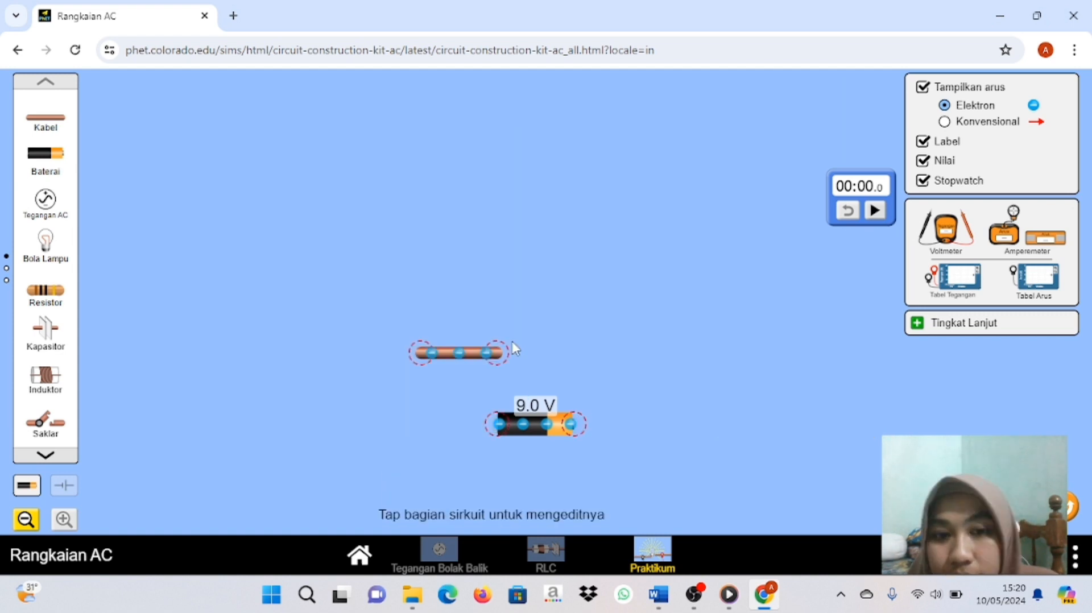
- Run three wires from the battery's positive terminal across, up and back over the battery, and attach a bulb to their end
{"action": "left_click_drag", "start_coordinate": [461, 356], "coordinate": [213, 239]}
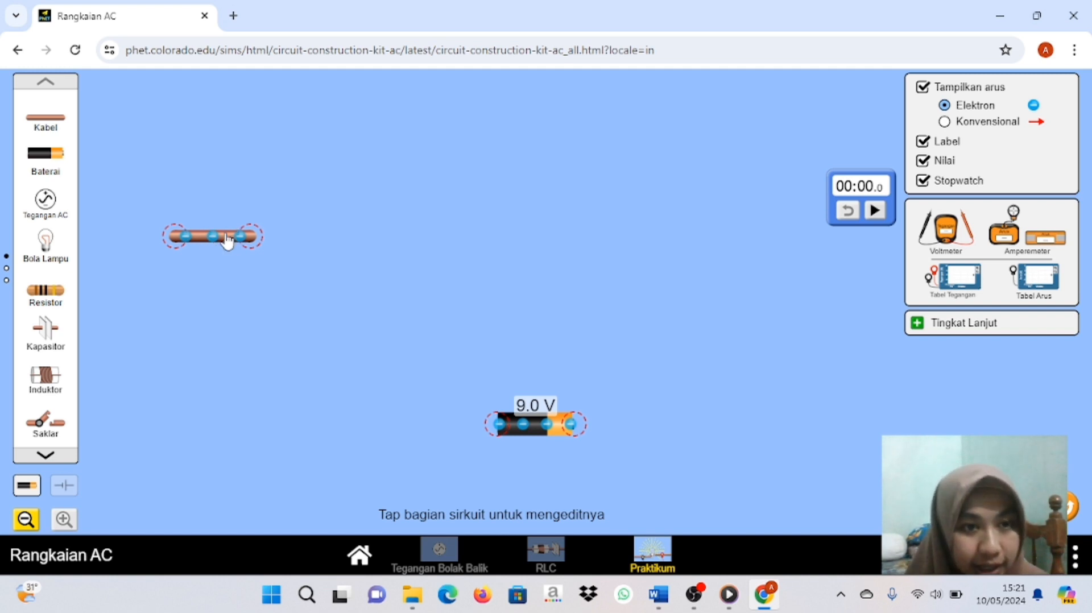
{"action": "left_click", "coordinate": [228, 239]}
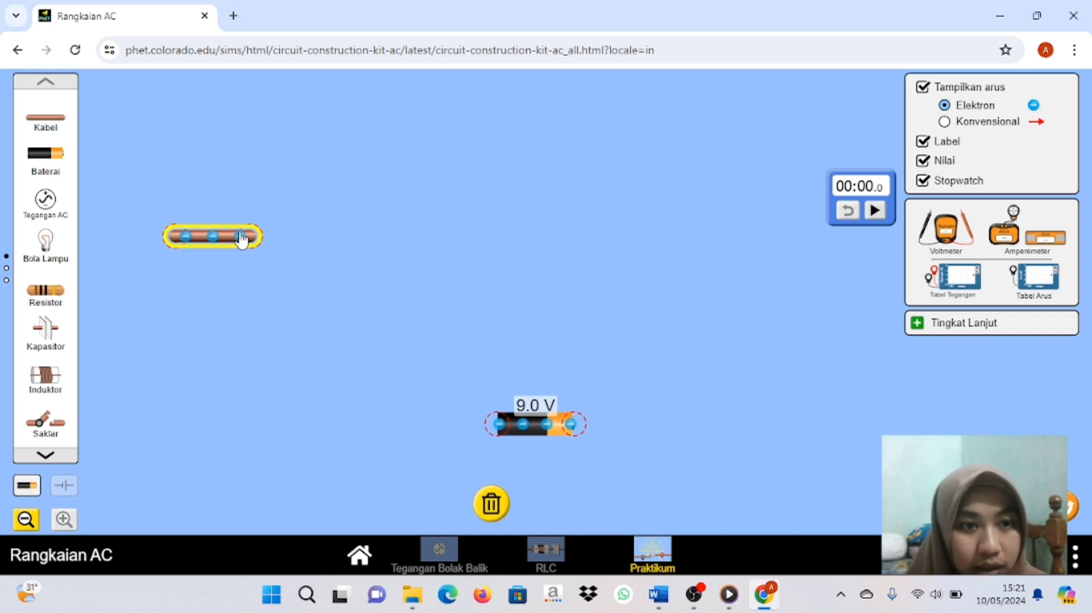
{"action": "left_click_drag", "start_coordinate": [242, 238], "coordinate": [712, 436]}
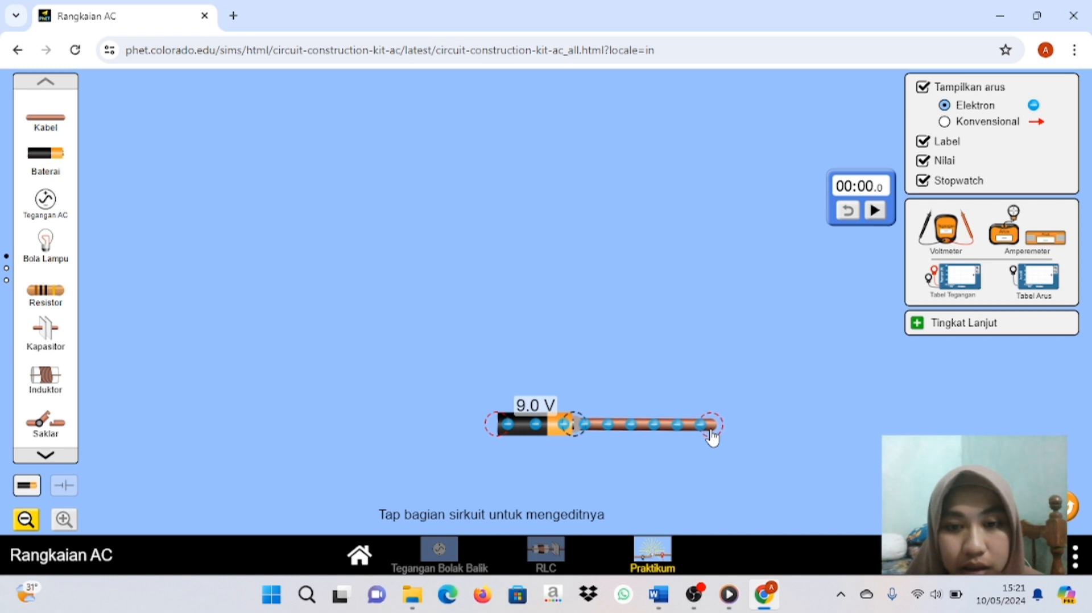
{"action": "left_click_drag", "start_coordinate": [48, 117], "coordinate": [714, 279]}
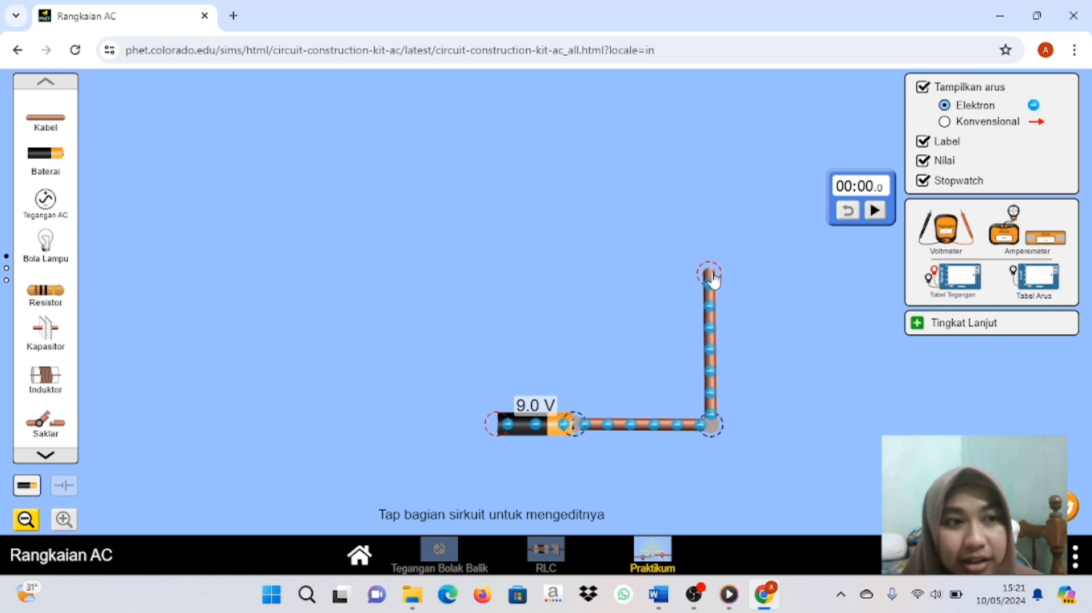
{"action": "left_click_drag", "start_coordinate": [68, 119], "coordinate": [658, 281]}
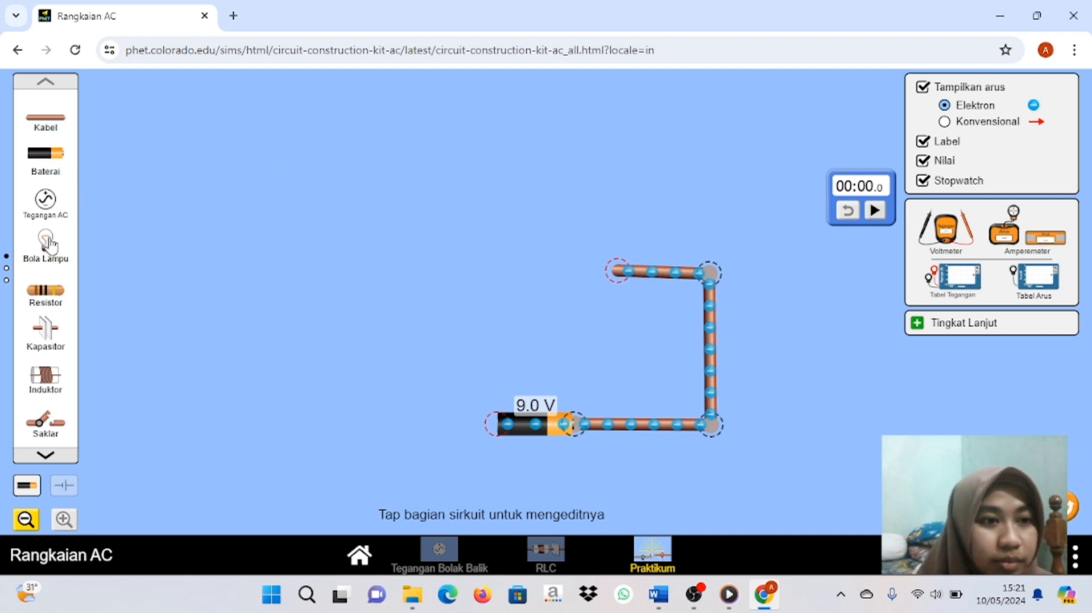
{"action": "left_click_drag", "start_coordinate": [49, 245], "coordinate": [565, 279]}
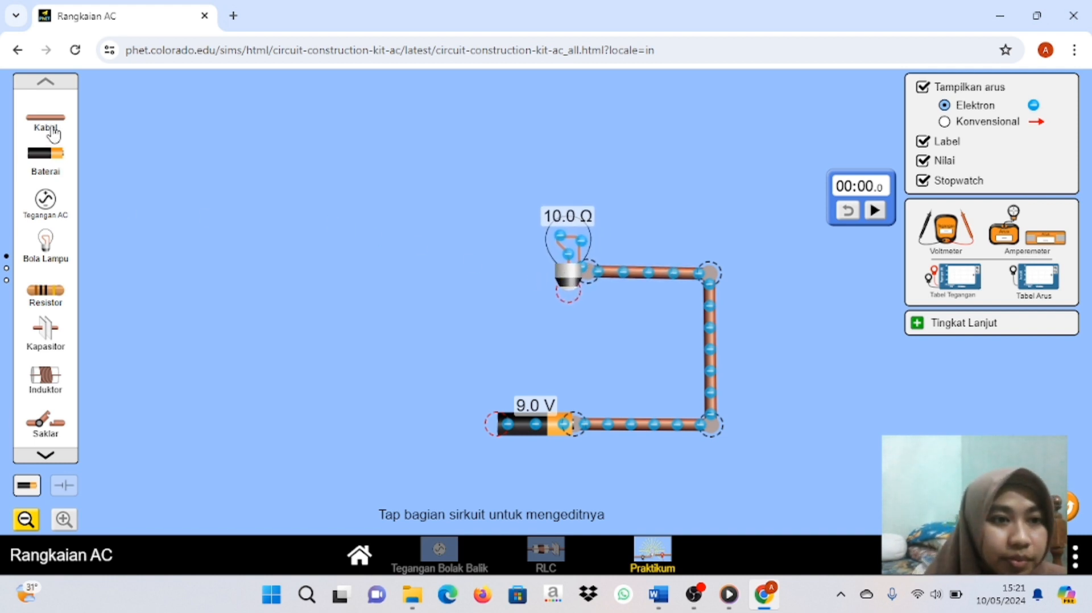
- Connect the bulb's base to the battery's negative terminal with three wires to close the loop
{"action": "left_click_drag", "start_coordinate": [48, 127], "coordinate": [434, 294]}
{"action": "left_click_drag", "start_coordinate": [26, 118], "coordinate": [310, 280]}
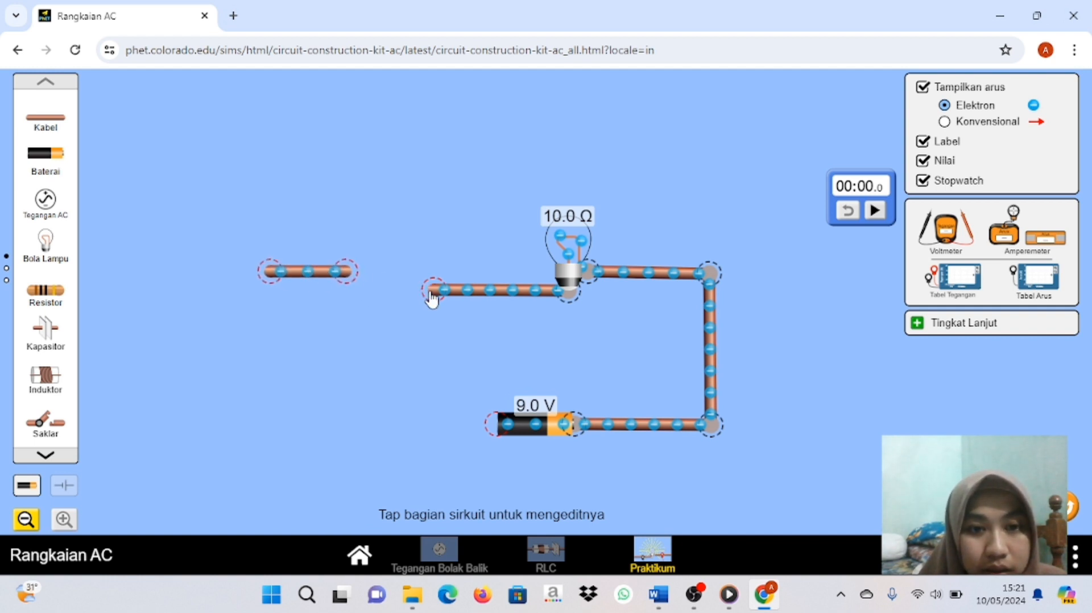
{"action": "left_click_drag", "start_coordinate": [432, 298], "coordinate": [373, 293]}
{"action": "left_click_drag", "start_coordinate": [277, 277], "coordinate": [394, 427]}
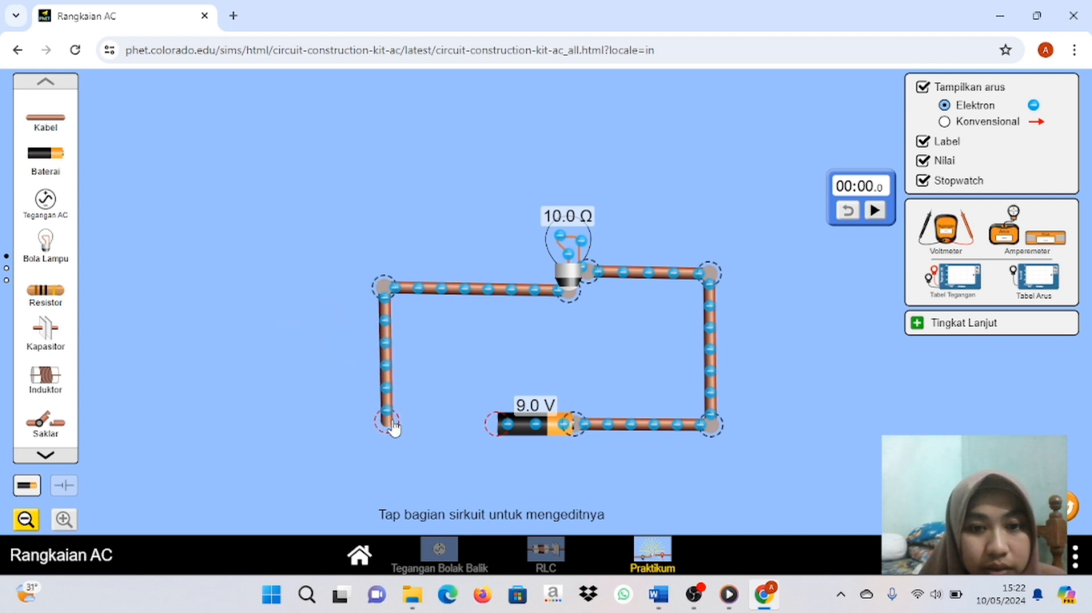
{"action": "left_click_drag", "start_coordinate": [54, 132], "coordinate": [481, 430]}
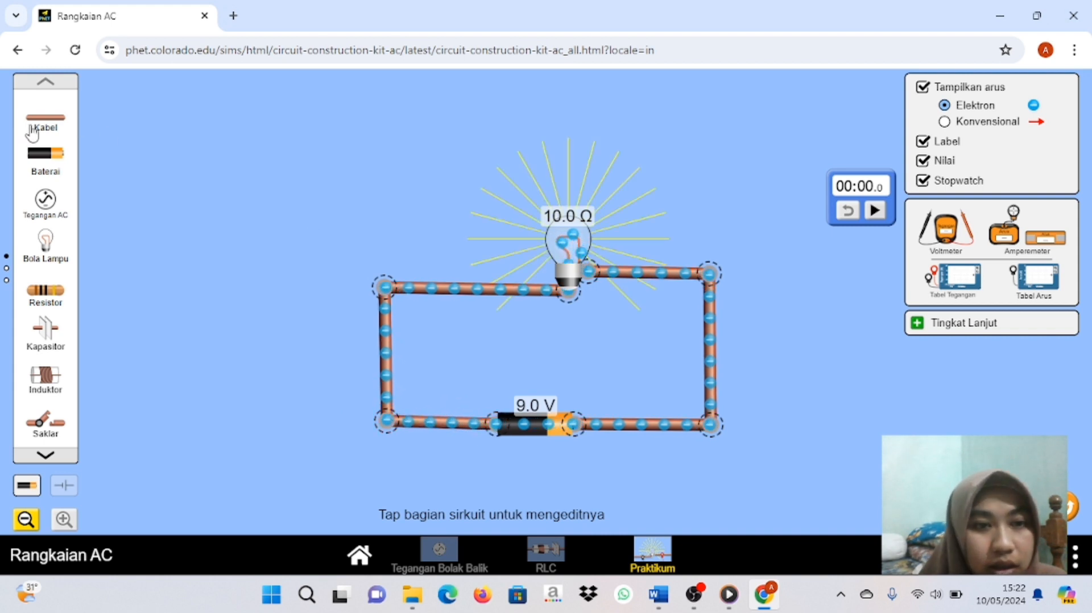
- Build a parallel branch with a second bulb above the first, wired to both upper corners of the loop
{"action": "left_click_drag", "start_coordinate": [43, 130], "coordinate": [400, 306]}
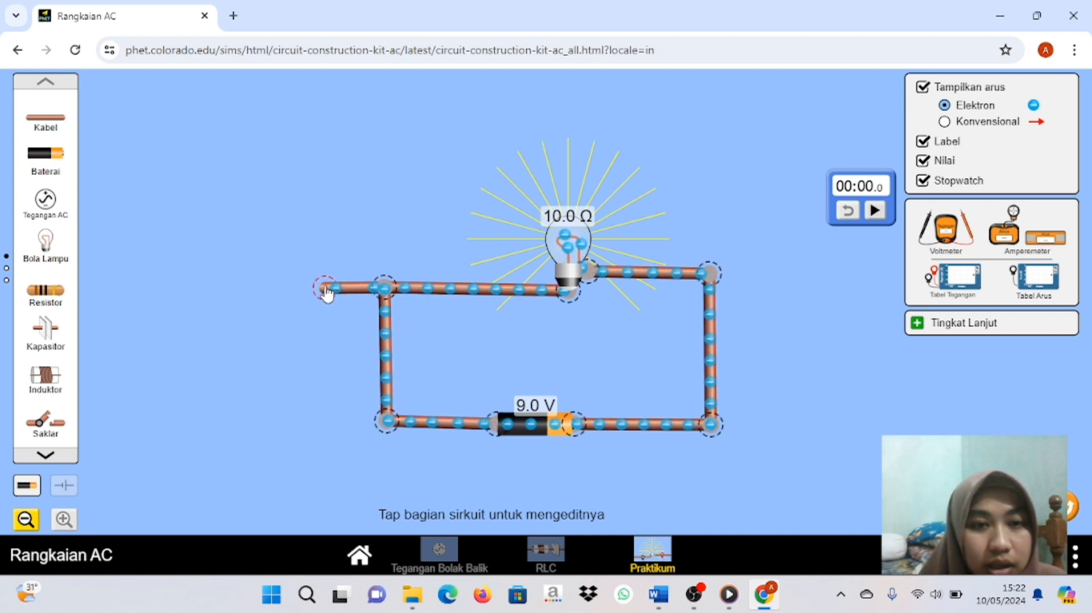
{"action": "left_click_drag", "start_coordinate": [326, 293], "coordinate": [381, 174]}
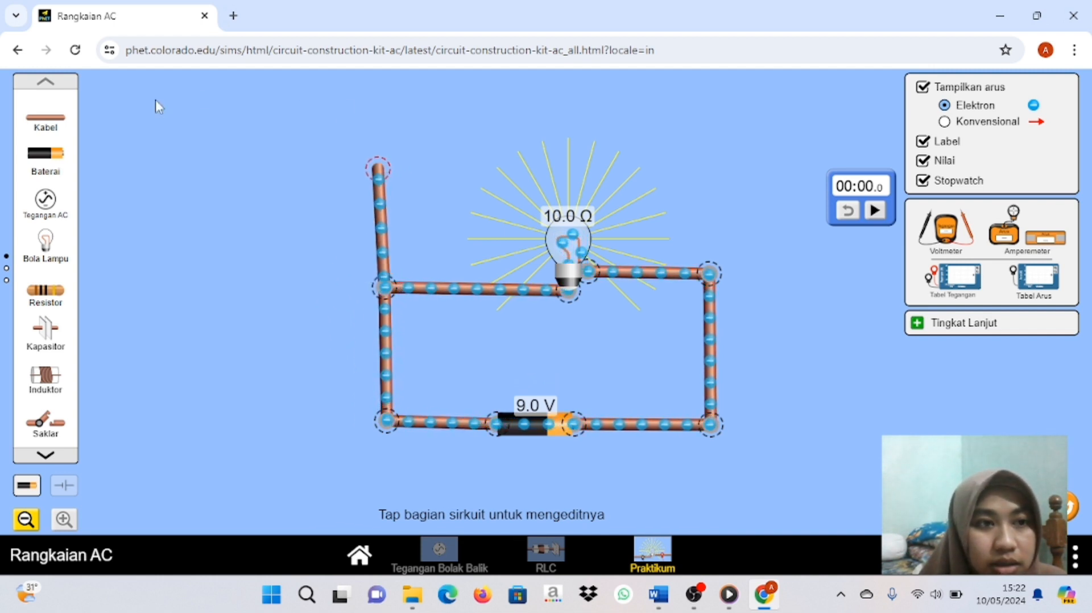
{"action": "left_click_drag", "start_coordinate": [64, 116], "coordinate": [546, 169]}
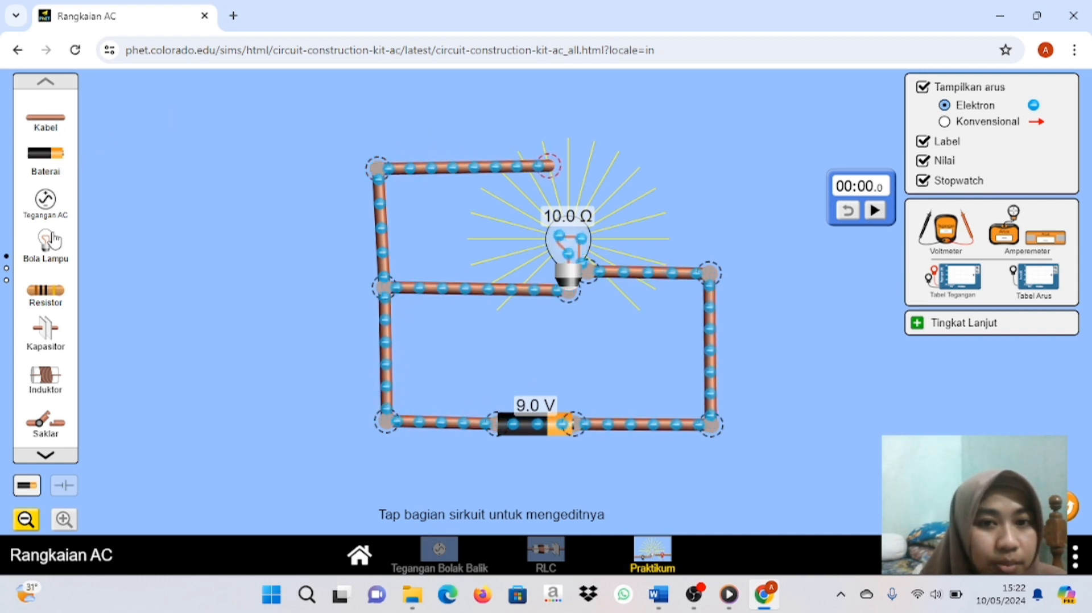
{"action": "left_click_drag", "start_coordinate": [52, 239], "coordinate": [550, 155]}
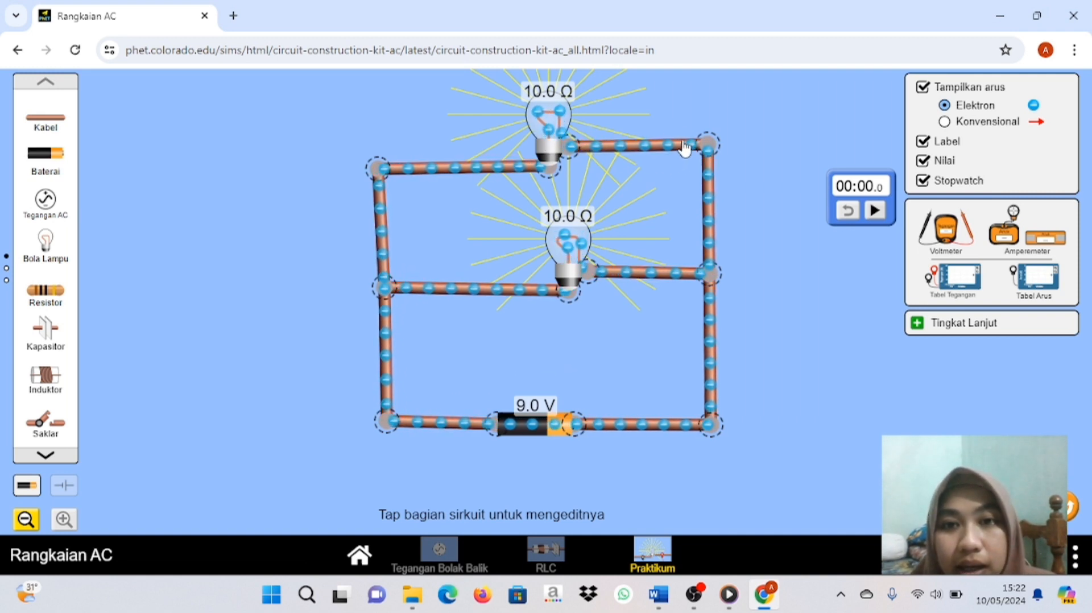
- Cut the upper-right corner junction of the second bulb's branch, and rejoin the two loose wire ends
{"action": "left_click_drag", "start_coordinate": [685, 149], "coordinate": [680, 152]}
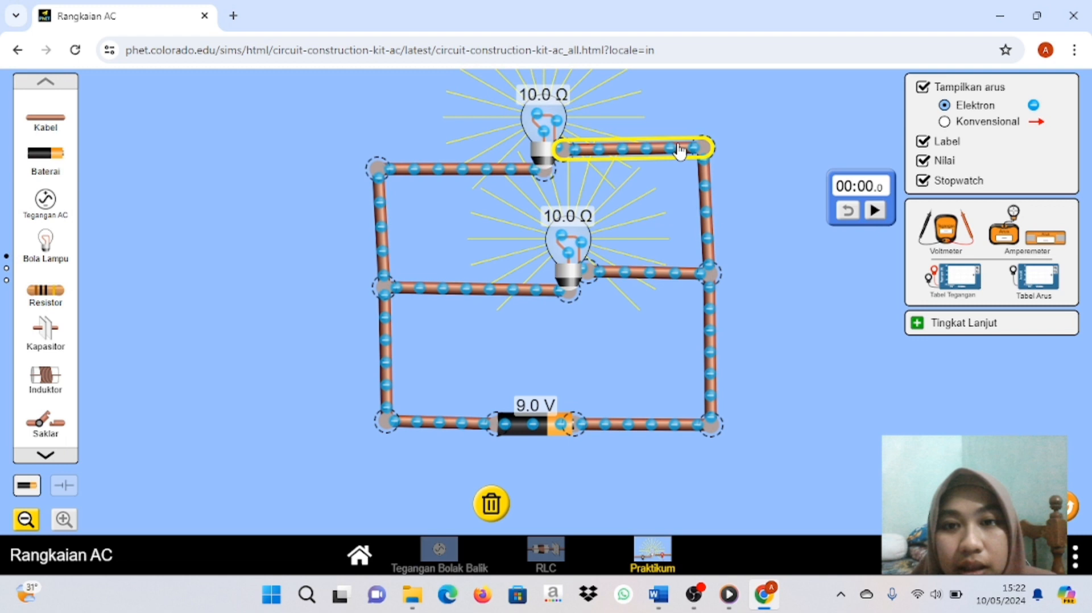
{"action": "left_click", "coordinate": [708, 147]}
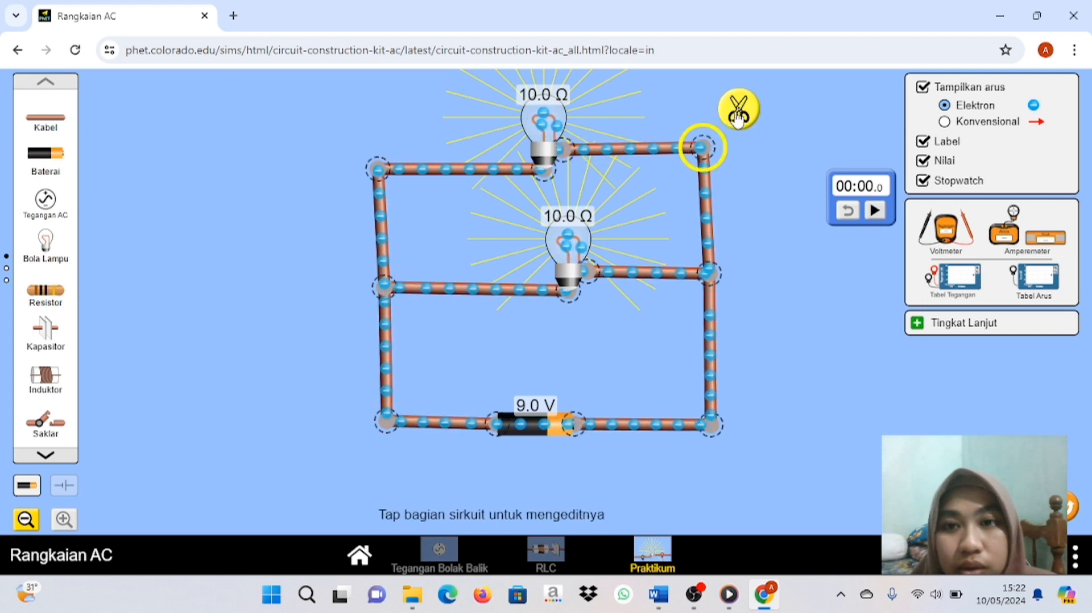
{"action": "left_click", "coordinate": [738, 109]}
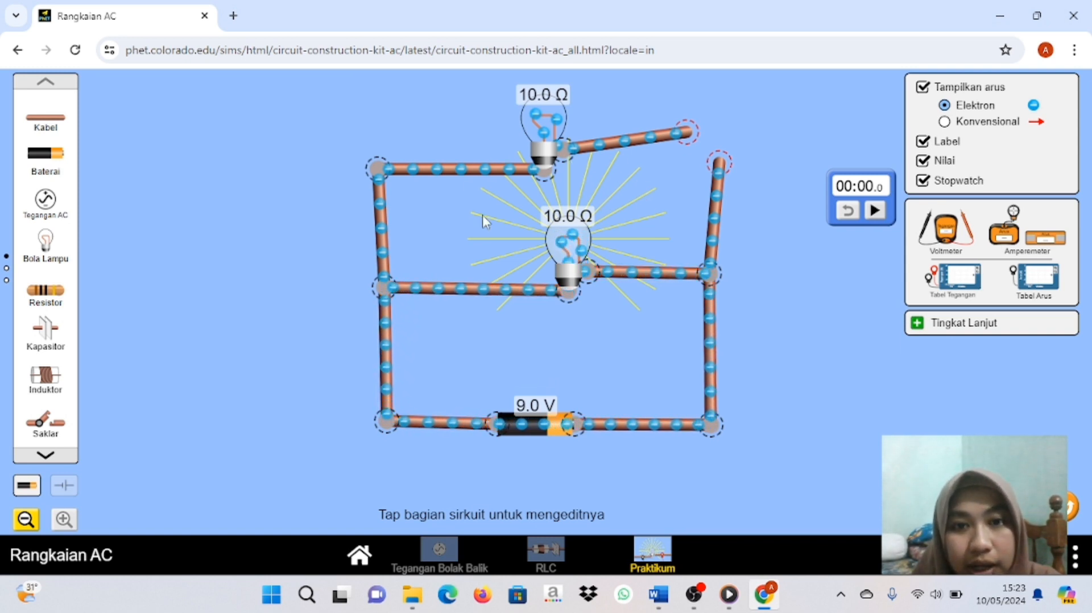
{"action": "left_click_drag", "start_coordinate": [381, 174], "coordinate": [380, 165]}
{"action": "left_click", "coordinate": [379, 164]}
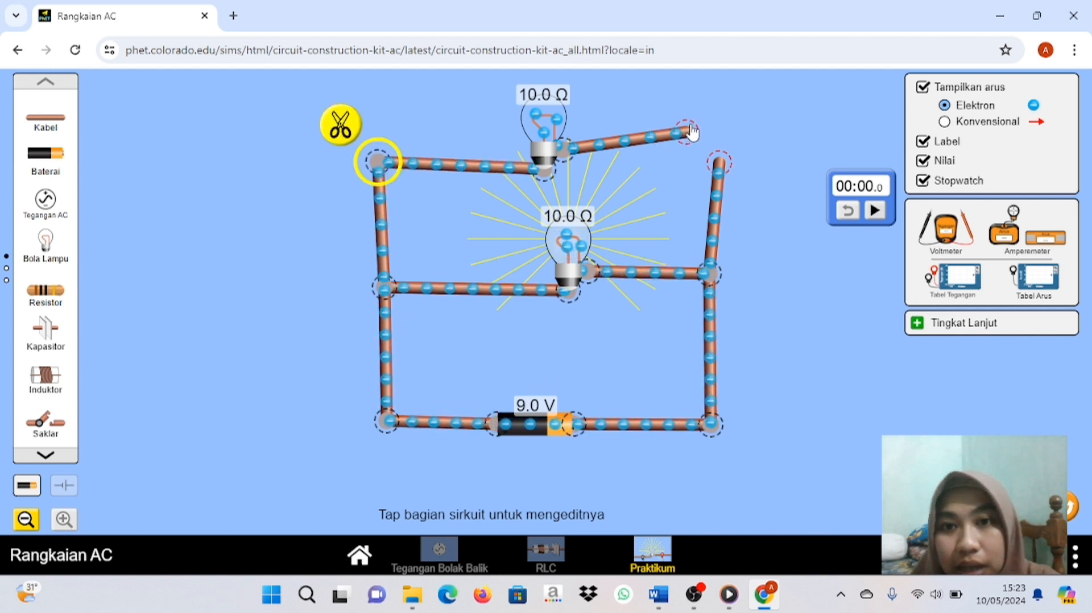
{"action": "left_click_drag", "start_coordinate": [691, 132], "coordinate": [697, 114]}
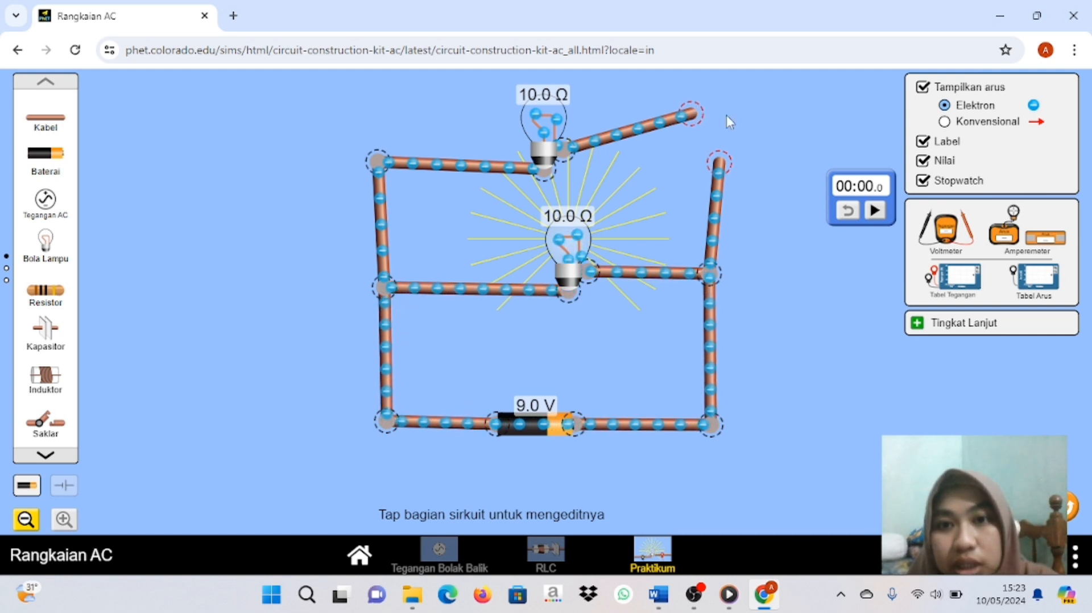
{"action": "left_click_drag", "start_coordinate": [699, 113], "coordinate": [703, 112]}
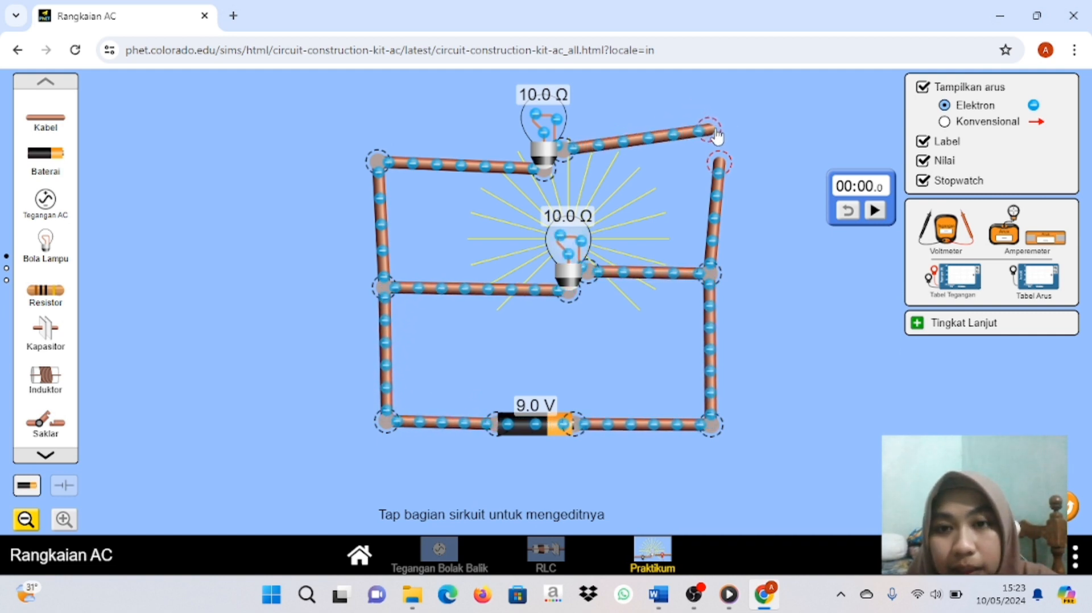
{"action": "left_click_drag", "start_coordinate": [726, 162], "coordinate": [726, 161]}
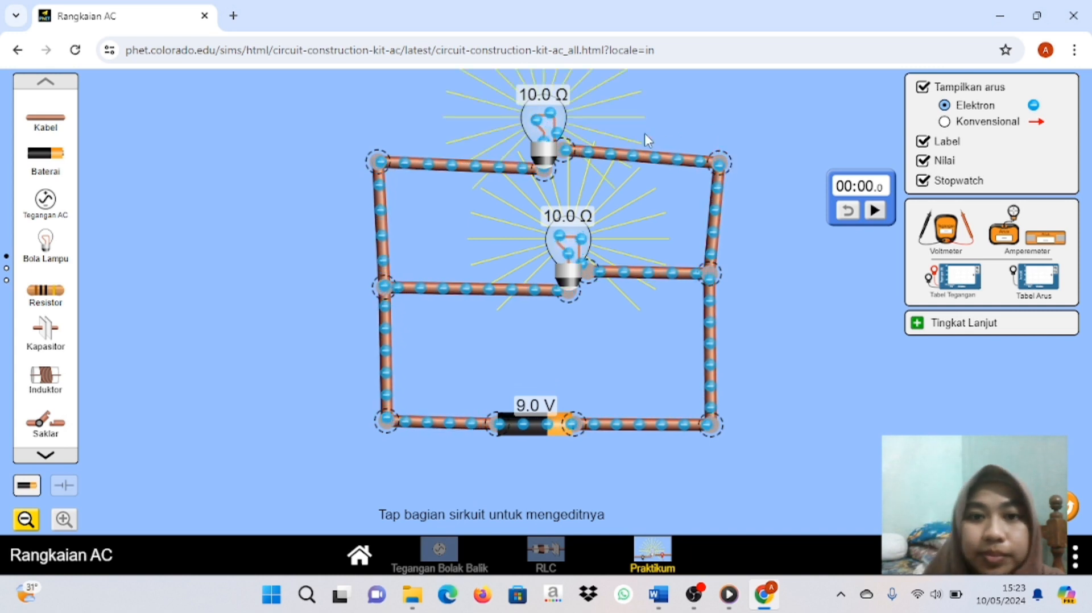
- Shift the upper bulb slightly left, view the current as conventional arrows, and switch the display back to electrons
{"action": "left_click_drag", "start_coordinate": [579, 153], "coordinate": [555, 149]}
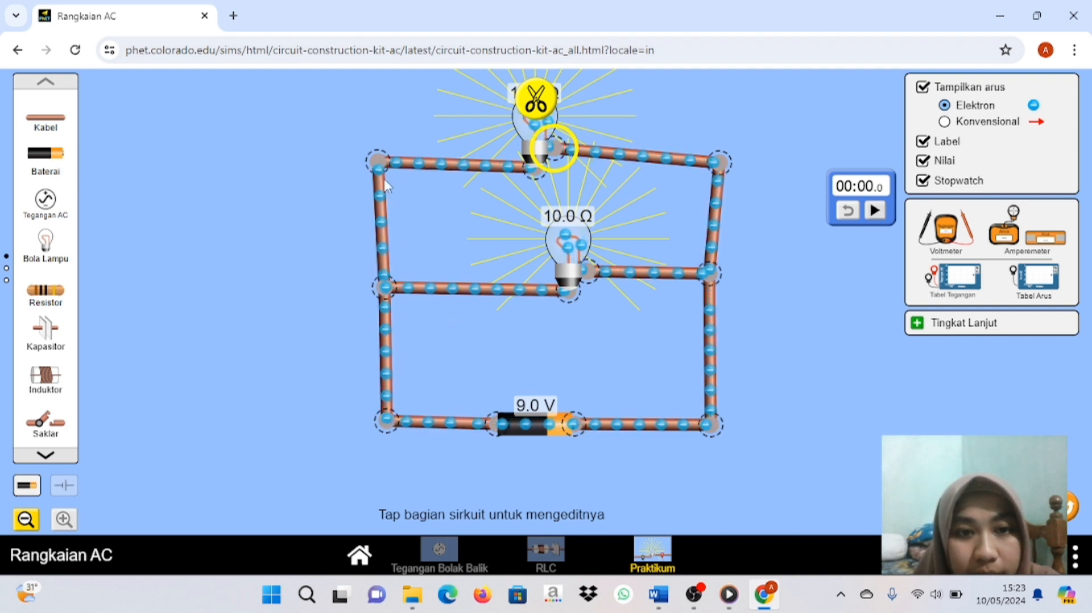
{"action": "left_click", "coordinate": [949, 122]}
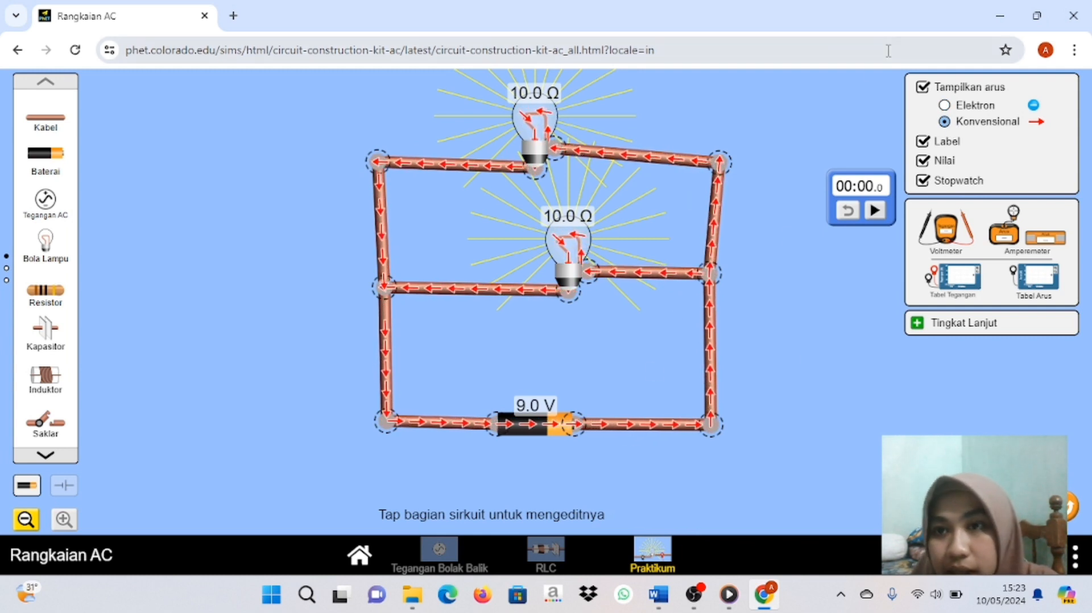
{"action": "left_click", "coordinate": [946, 107]}
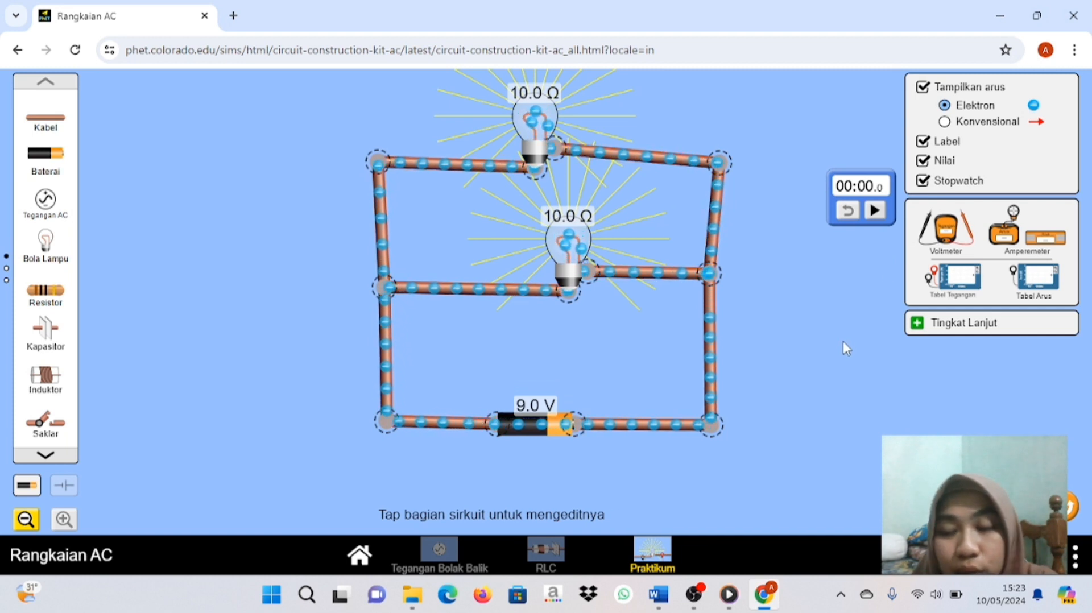
- Measure the current with the ammeter in the wire rising from the battery's positive side, and level the circuit's upper-right corner
{"action": "left_click_drag", "start_coordinate": [1009, 242], "coordinate": [852, 422]}
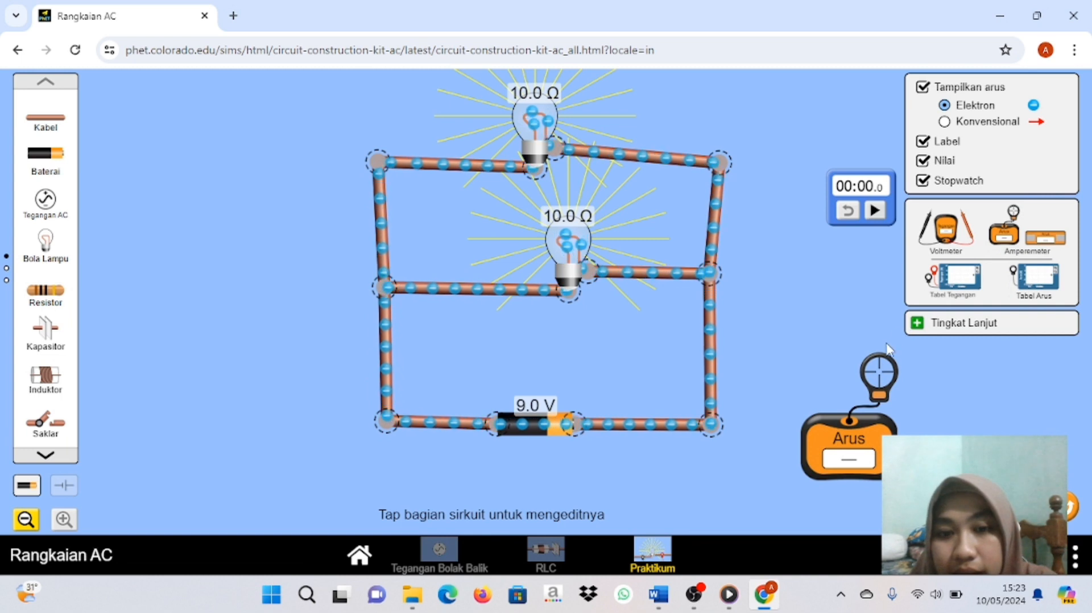
{"action": "left_click_drag", "start_coordinate": [879, 373], "coordinate": [714, 373]}
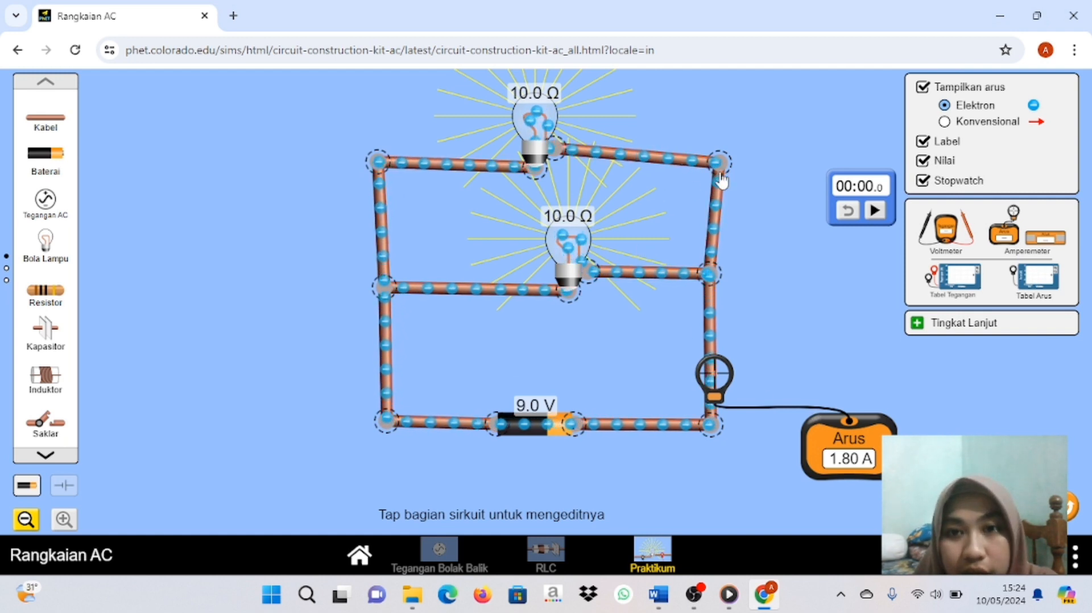
{"action": "left_click_drag", "start_coordinate": [720, 163], "coordinate": [717, 155]}
{"action": "left_click", "coordinate": [718, 156]}
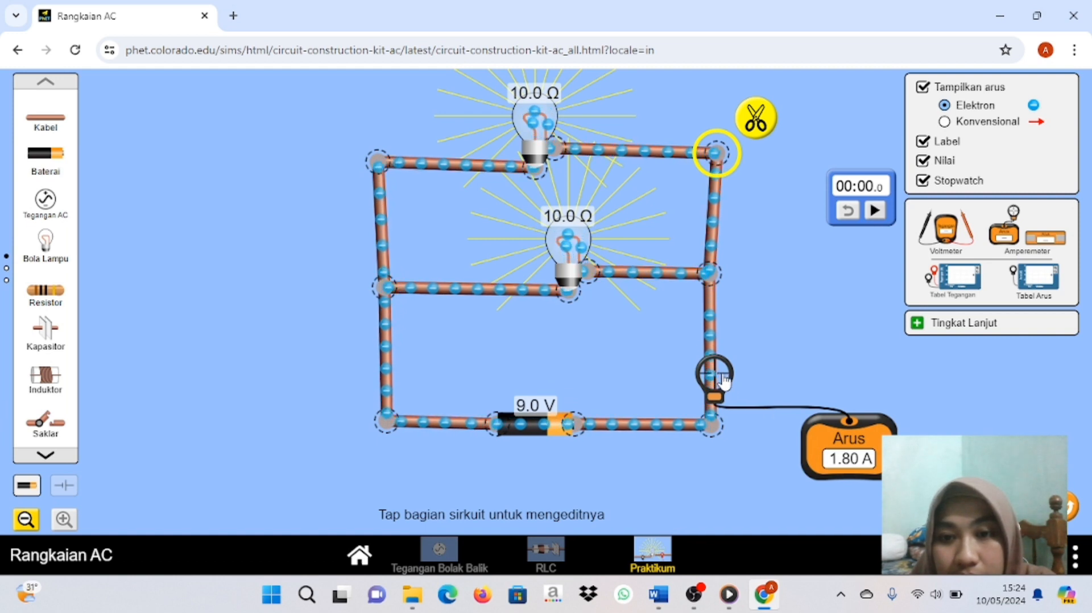
- Measure the current at the lower bulb and again in the main right-hand wire, and put the ammeter back in the toolbox
{"action": "left_click_drag", "start_coordinate": [725, 375], "coordinate": [586, 280]}
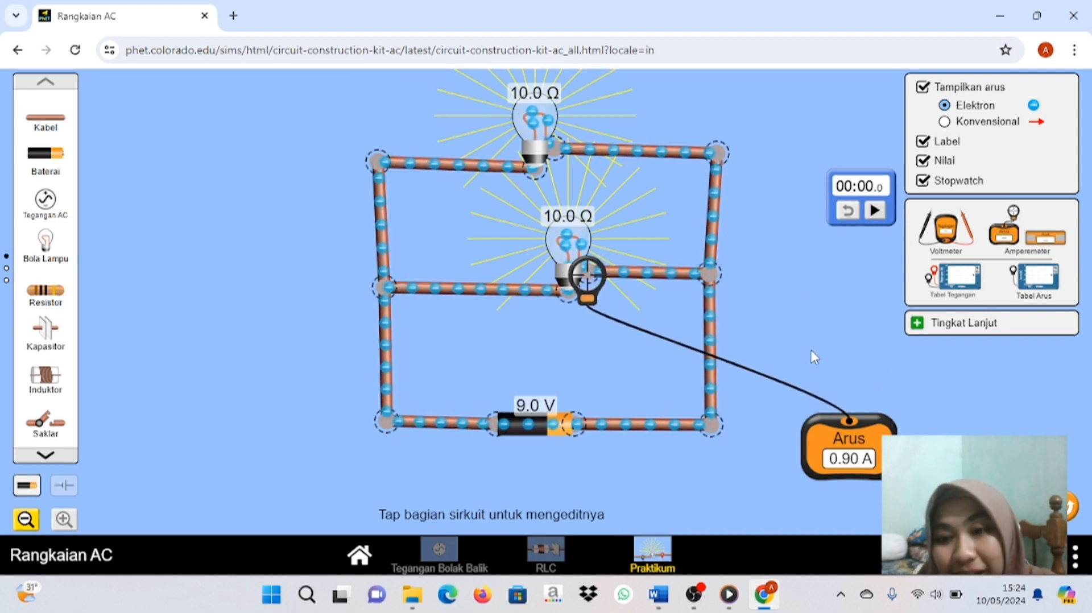
{"action": "left_click_drag", "start_coordinate": [583, 273], "coordinate": [718, 366]}
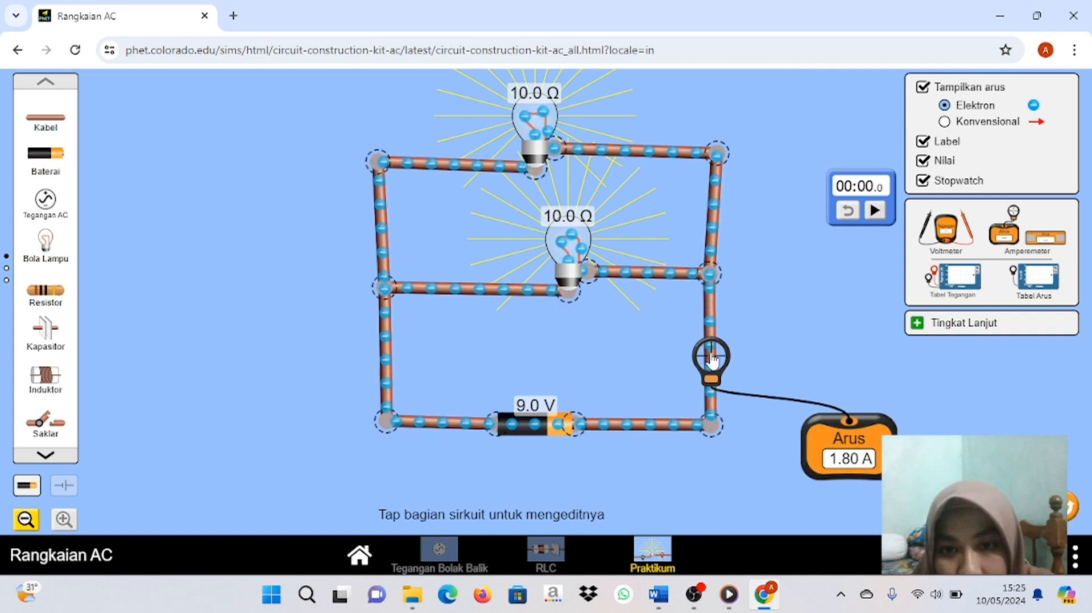
{"action": "left_click_drag", "start_coordinate": [710, 356], "coordinate": [847, 364]}
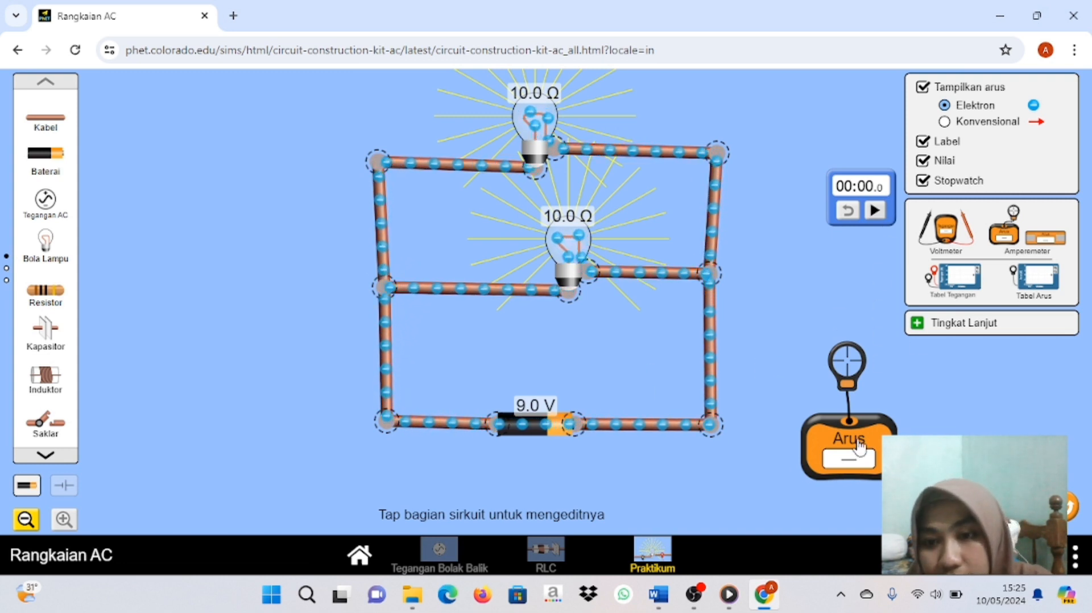
{"action": "left_click_drag", "start_coordinate": [850, 444], "coordinate": [1018, 234]}
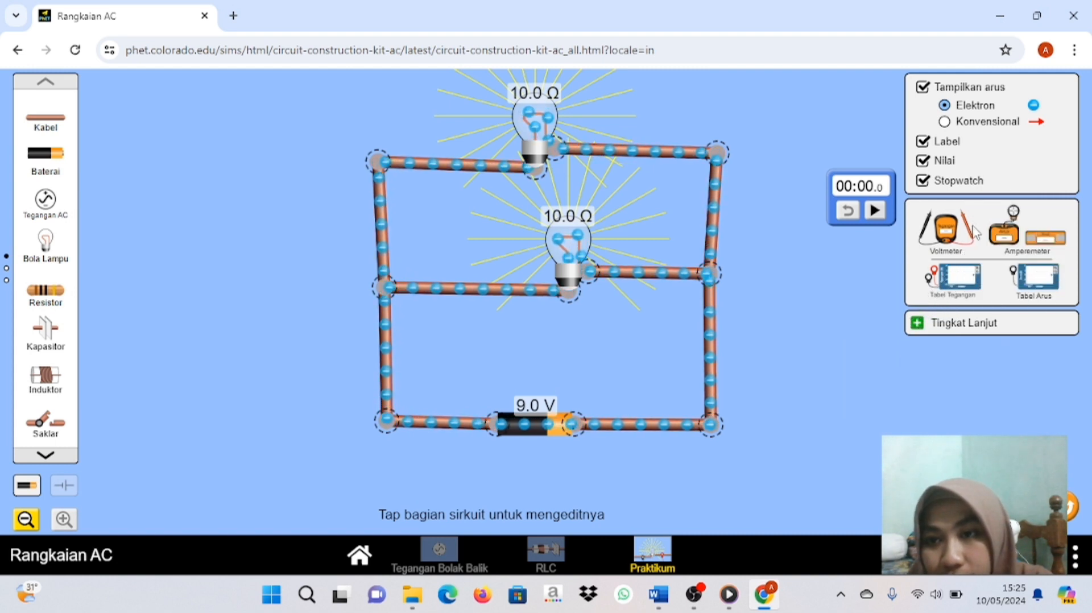
- Measure the voltage across the battery by placing the voltmeter's black probe on its negative end and the red one on its positive end
{"action": "left_click_drag", "start_coordinate": [946, 230], "coordinate": [830, 460]}
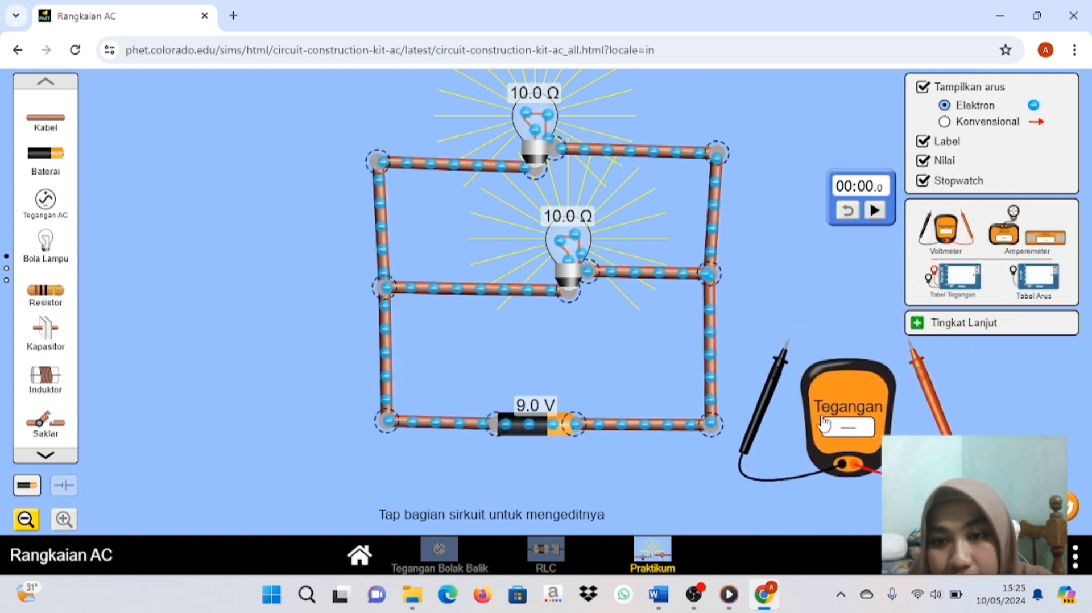
{"action": "left_click_drag", "start_coordinate": [752, 401], "coordinate": [469, 482]}
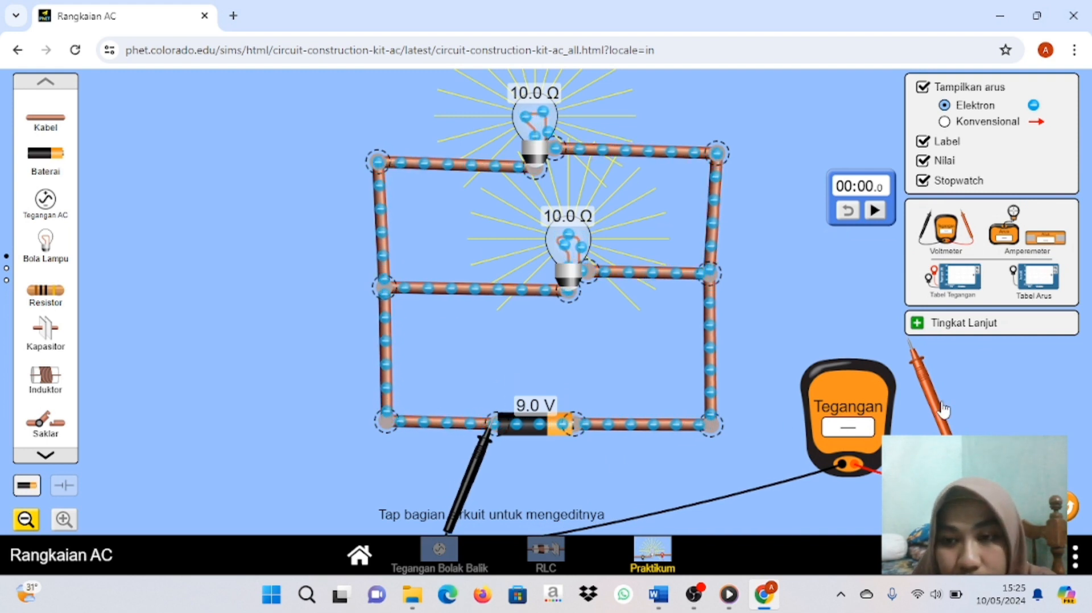
{"action": "left_click_drag", "start_coordinate": [941, 408], "coordinate": [614, 501]}
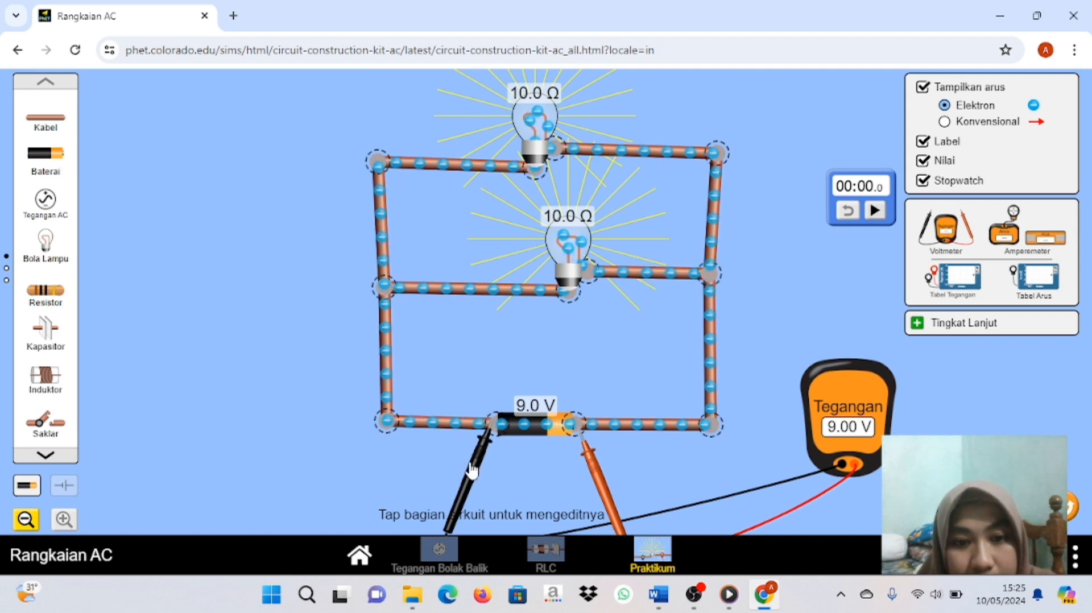
- Measure the voltage across the lower bulb and across the upper bulb, and move both voltmeter probes off the circuit
{"action": "left_click_drag", "start_coordinate": [476, 473], "coordinate": [545, 343]}
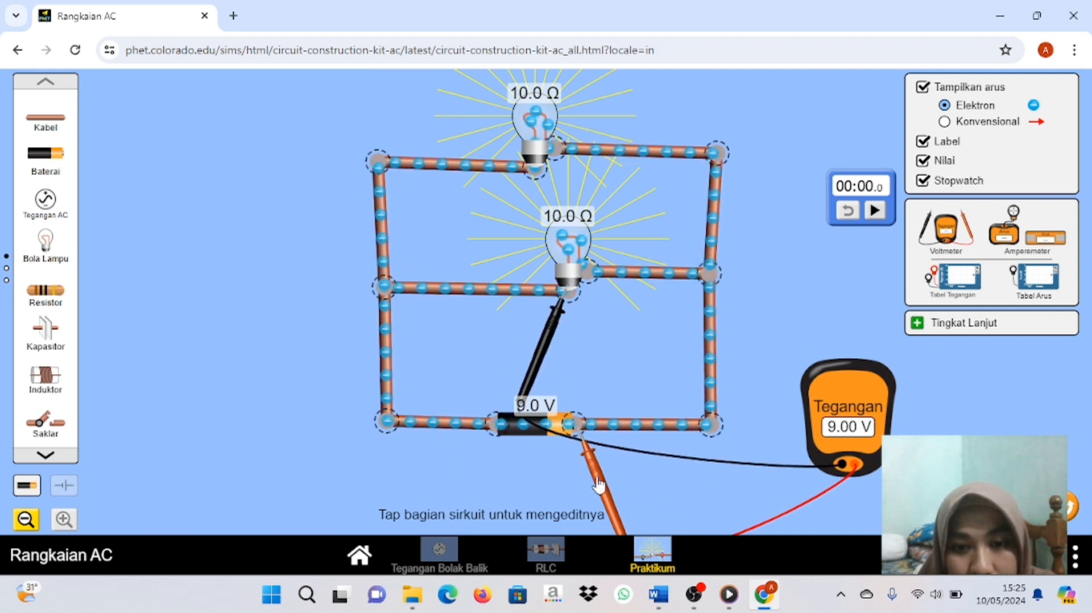
{"action": "left_click_drag", "start_coordinate": [602, 488], "coordinate": [618, 326]}
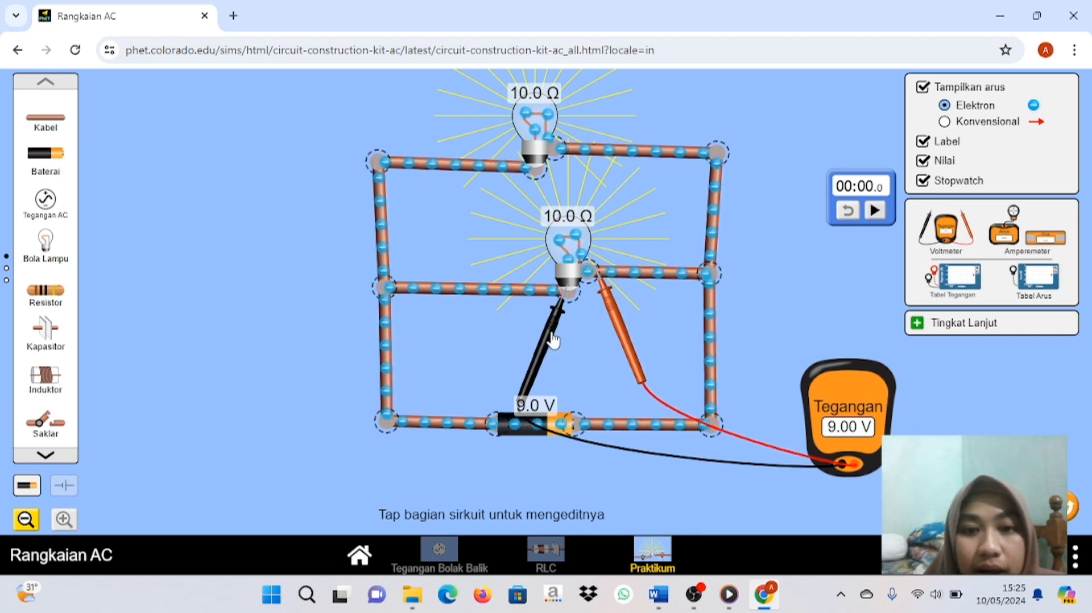
{"action": "left_click_drag", "start_coordinate": [550, 337], "coordinate": [518, 231]}
{"action": "left_click_drag", "start_coordinate": [620, 330], "coordinate": [584, 214]}
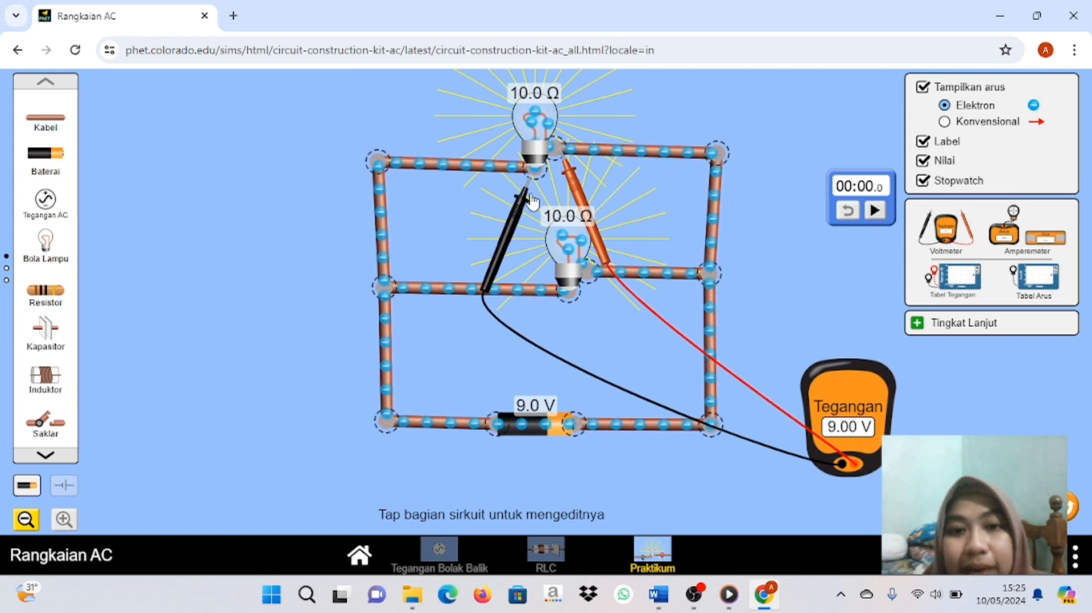
{"action": "left_click_drag", "start_coordinate": [532, 201], "coordinate": [814, 200]}
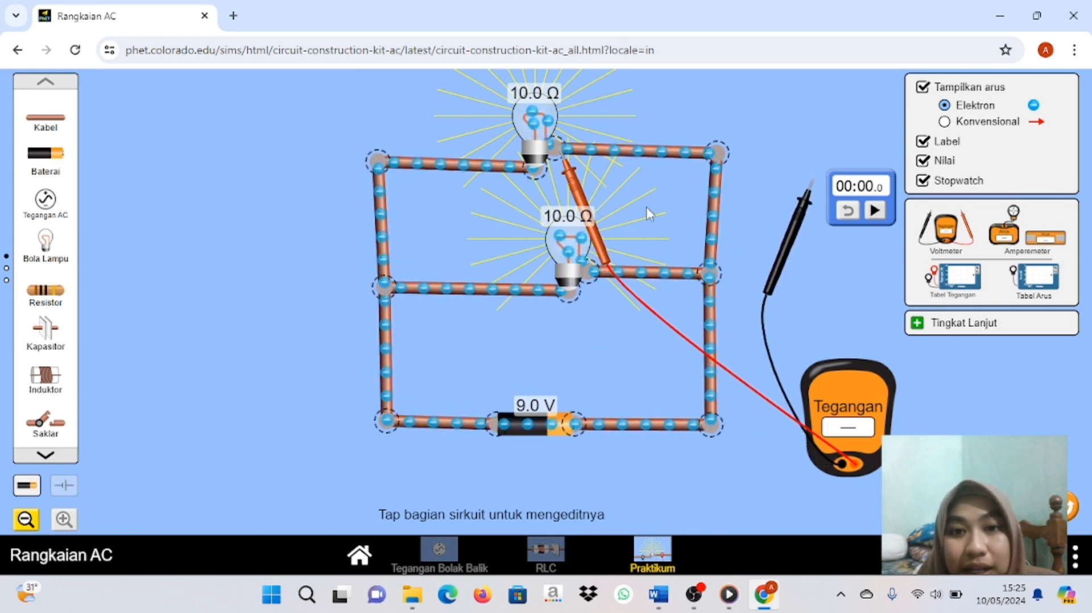
{"action": "left_click_drag", "start_coordinate": [575, 216], "coordinate": [853, 302]}
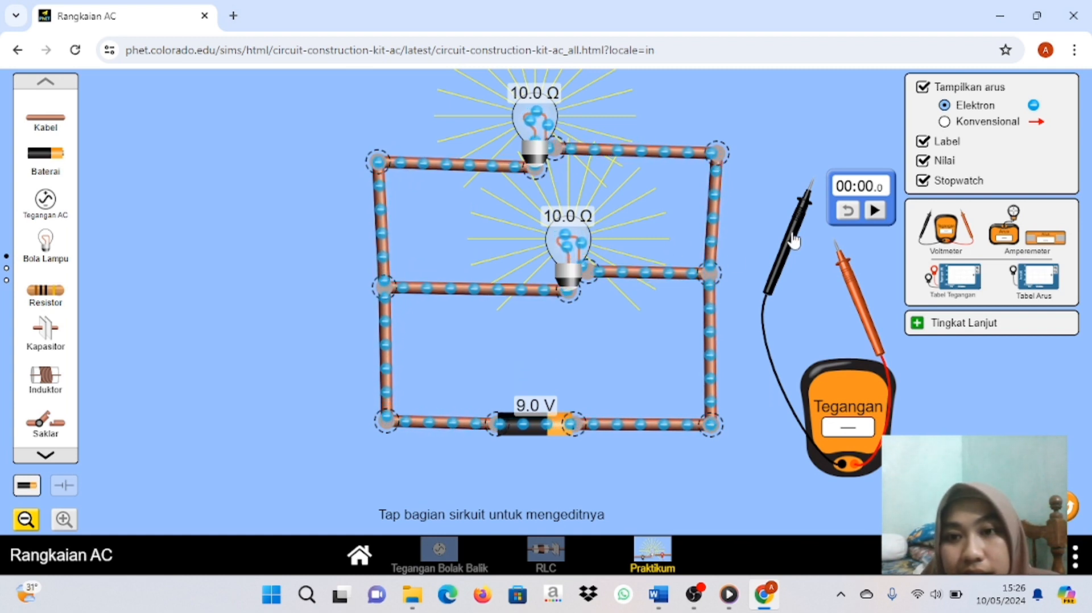
{"action": "left_click_drag", "start_coordinate": [796, 241], "coordinate": [796, 268]}
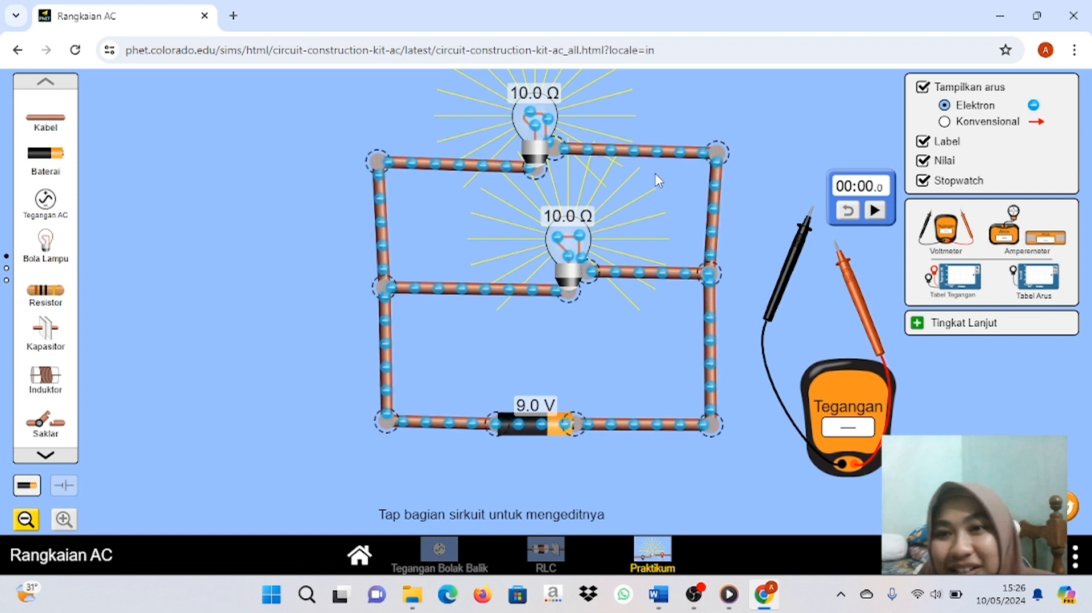
- View the current in conventional direction, restore the electron display, and return the voltmeter to the toolbox
{"action": "left_click", "coordinate": [944, 121]}
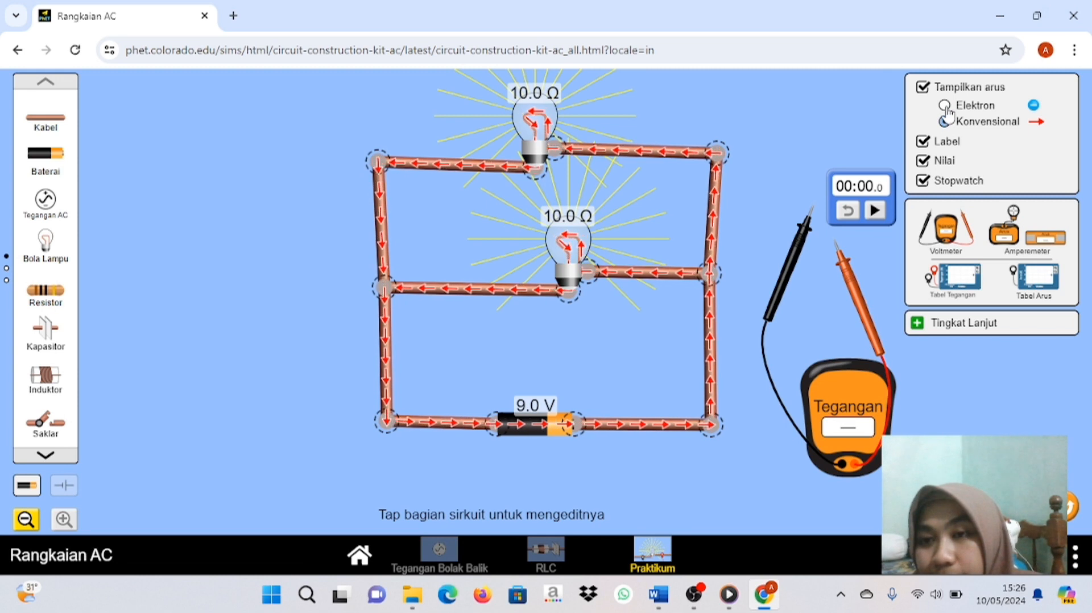
{"action": "left_click", "coordinate": [945, 106]}
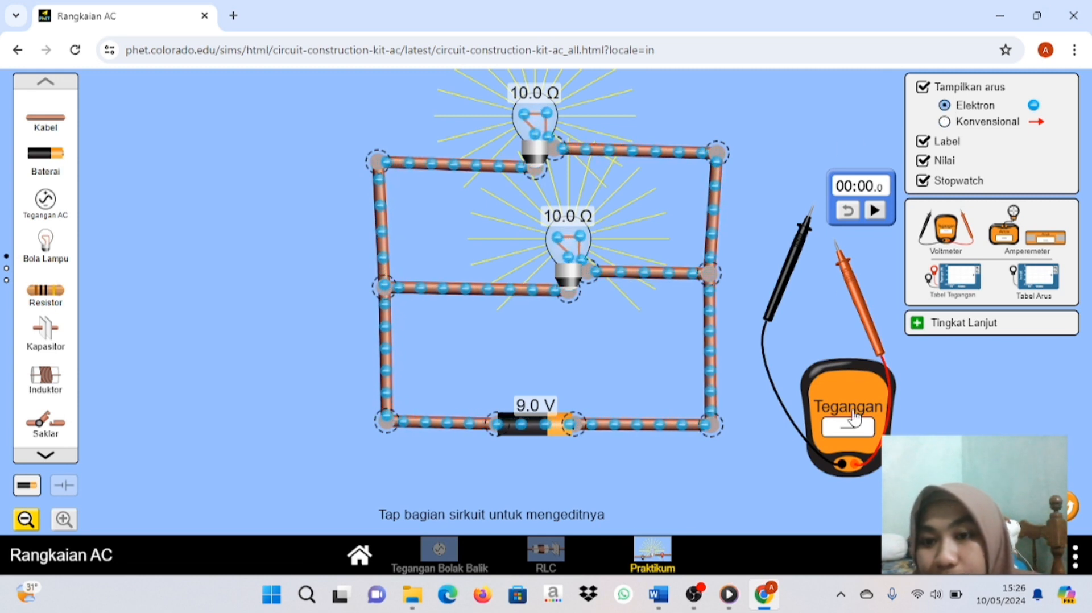
{"action": "left_click_drag", "start_coordinate": [854, 419], "coordinate": [932, 247]}
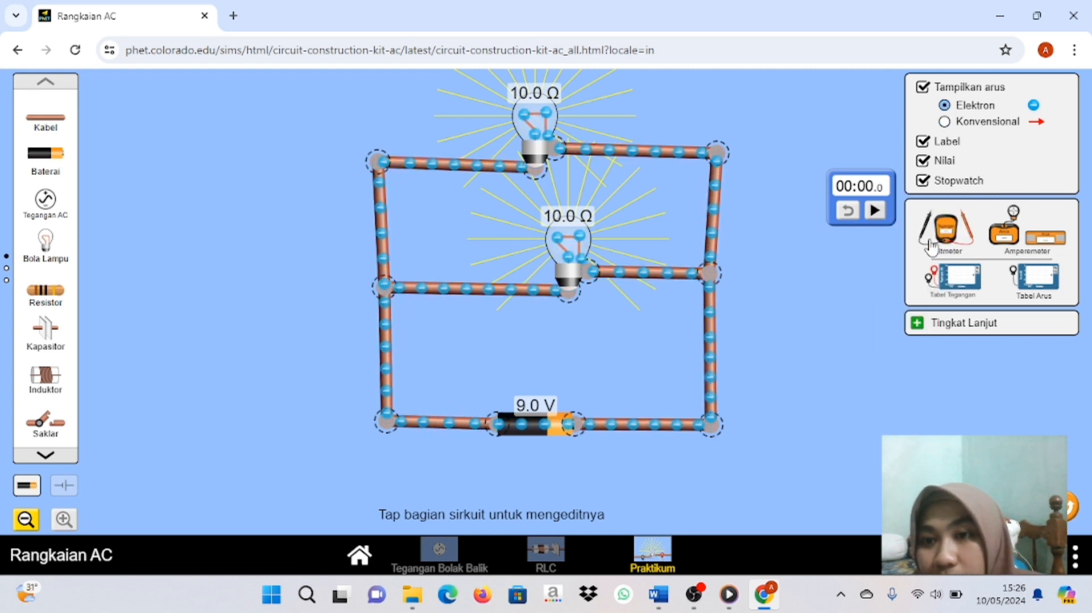
- Straighten the parallel circuit by nudging its lower-left and upper corners and the right-hand branch junction
{"action": "left_click", "coordinate": [640, 154]}
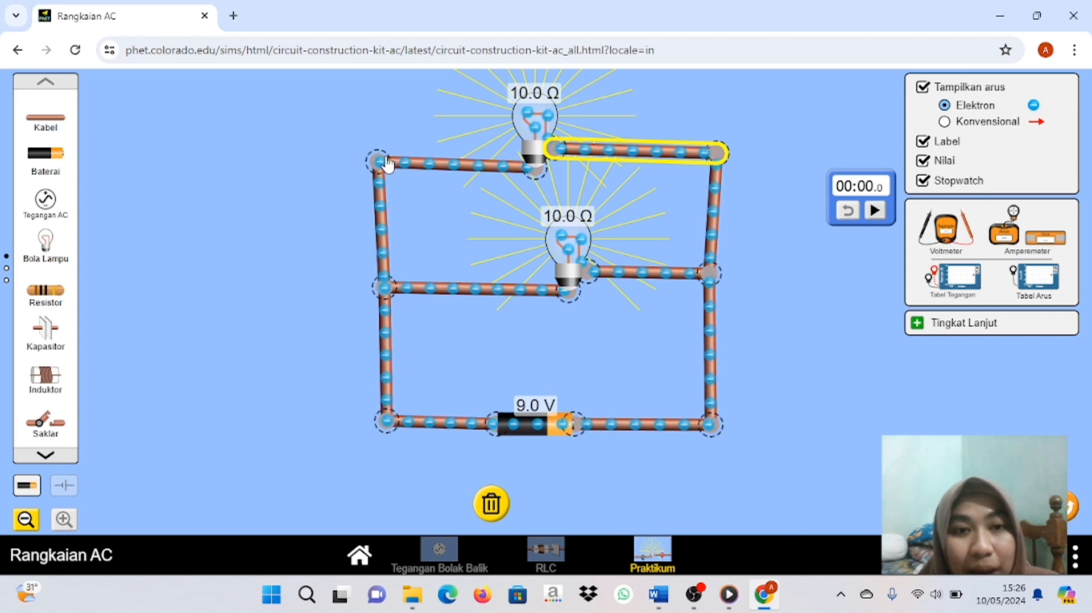
{"action": "mouse_move", "coordinate": [387, 165]}
{"action": "left_mouse_down"}
{"action": "mouse_move", "coordinate": [321, 125]}
{"action": "mouse_move", "coordinate": [357, 168]}
{"action": "mouse_move", "coordinate": [379, 162]}
{"action": "left_mouse_up"}
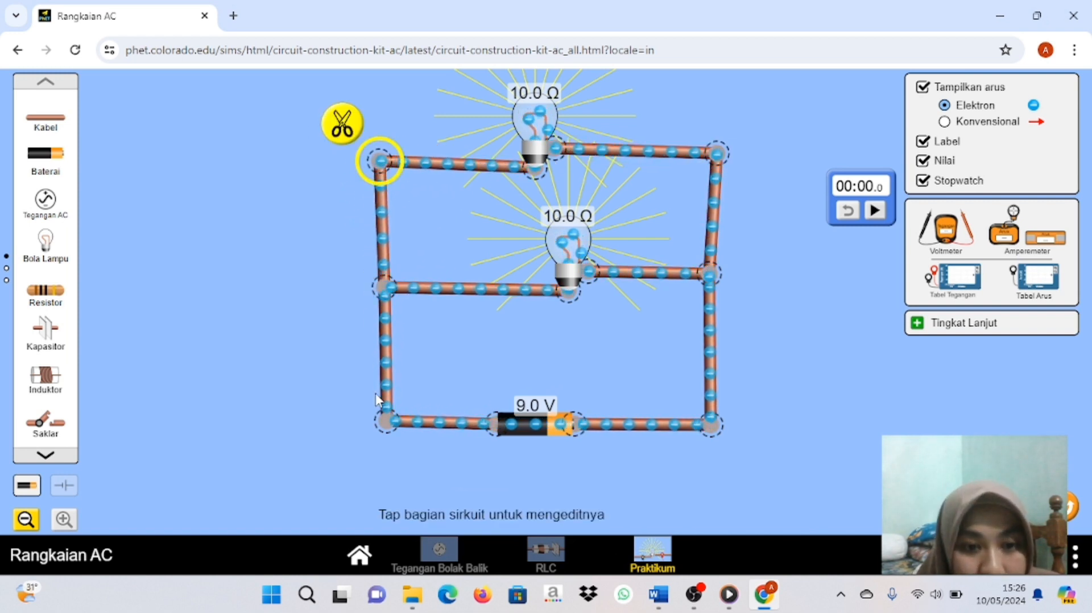
{"action": "mouse_move", "coordinate": [385, 427]}
{"action": "left_mouse_down"}
{"action": "mouse_move", "coordinate": [350, 428]}
{"action": "mouse_move", "coordinate": [366, 426]}
{"action": "left_mouse_up"}
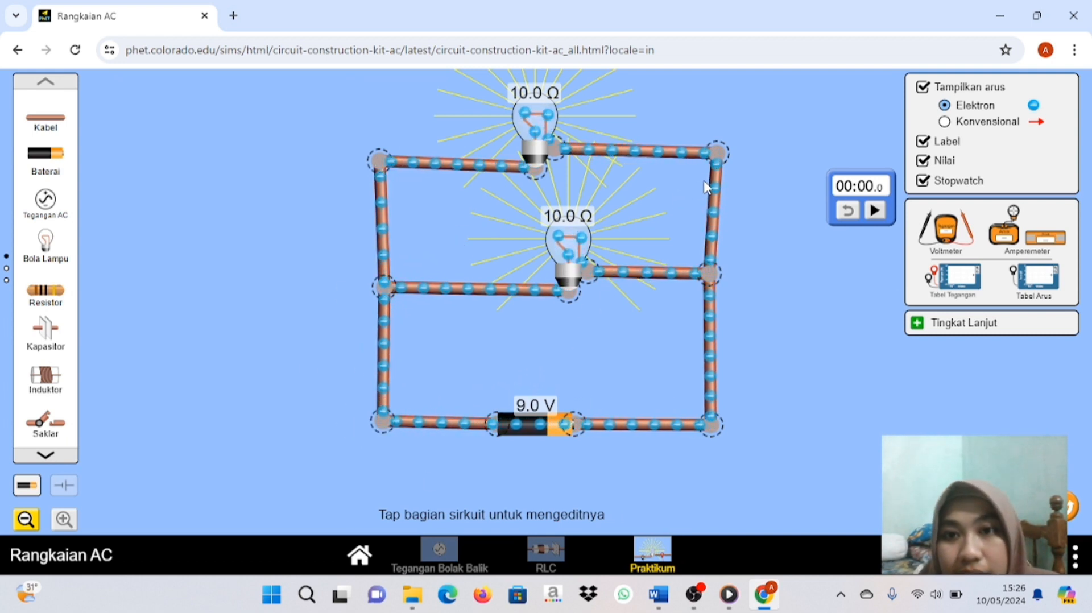
{"action": "left_click_drag", "start_coordinate": [718, 154], "coordinate": [721, 159]}
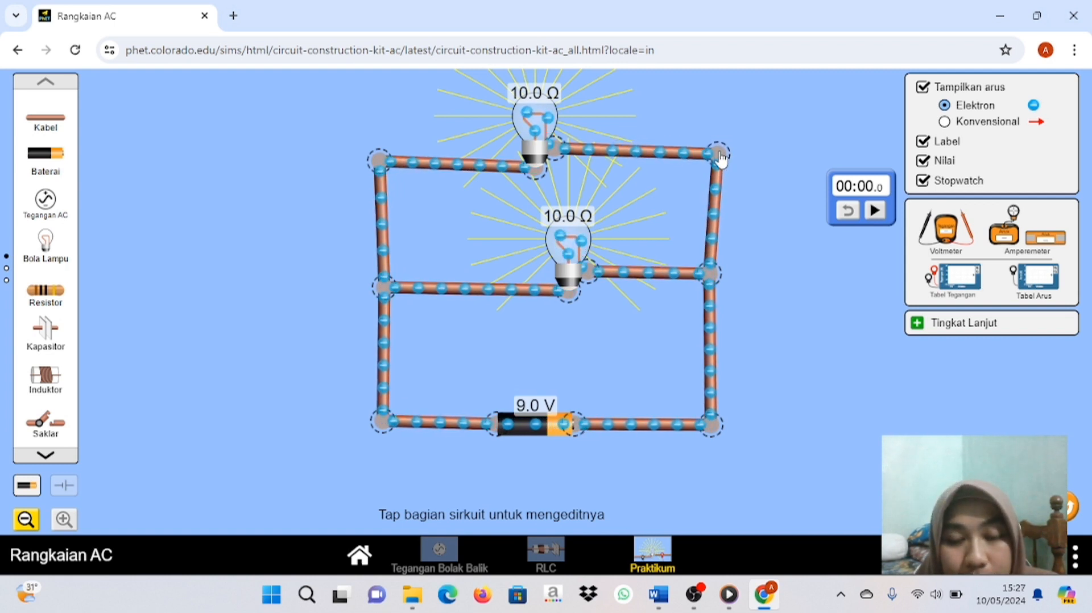
{"action": "left_click", "coordinate": [722, 156]}
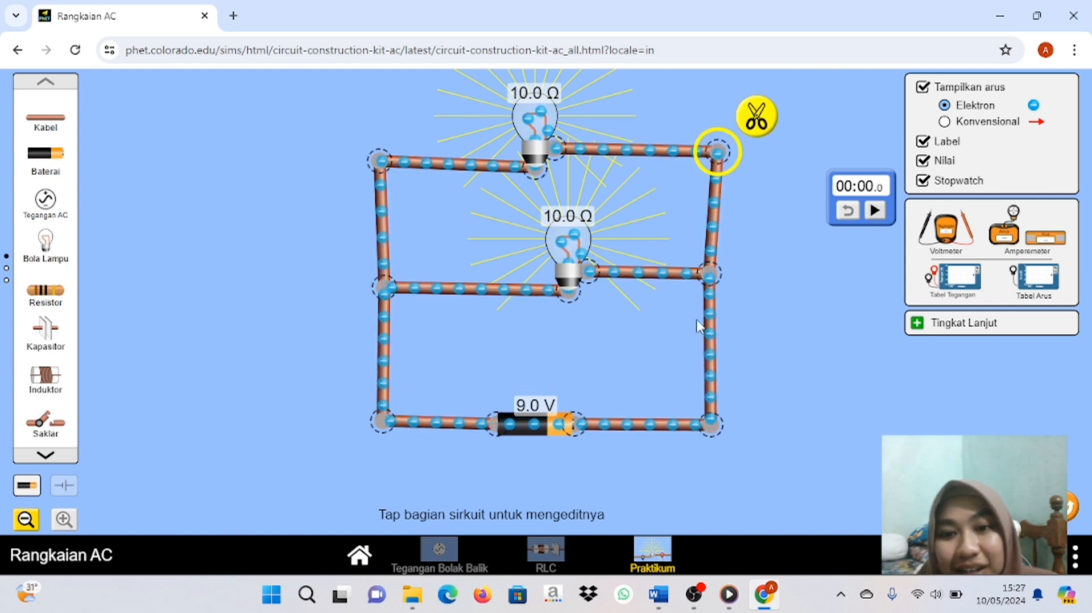
{"action": "left_click_drag", "start_coordinate": [710, 275], "coordinate": [712, 280]}
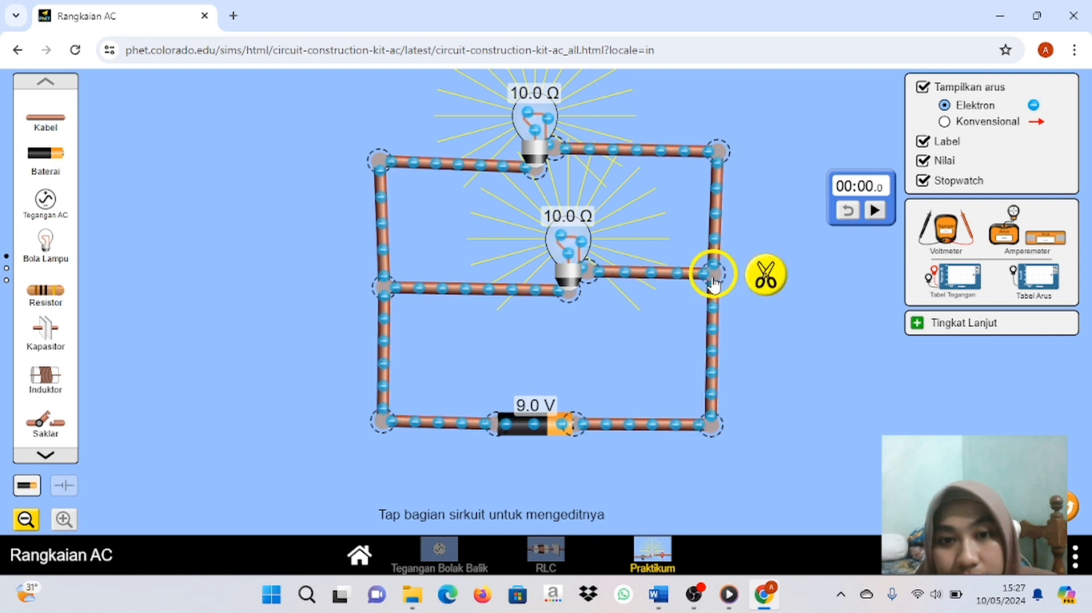
- Align the two bulbs more closely above each other, and adjust the upper-left corner and right-hand branch junction to straighten the side wires
{"action": "left_click", "coordinate": [571, 235]}
{"action": "left_click_drag", "start_coordinate": [572, 235], "coordinate": [556, 238]}
{"action": "mouse_move", "coordinate": [543, 118]}
{"action": "left_mouse_down"}
{"action": "mouse_move", "coordinate": [509, 116]}
{"action": "mouse_move", "coordinate": [539, 115]}
{"action": "left_mouse_up"}
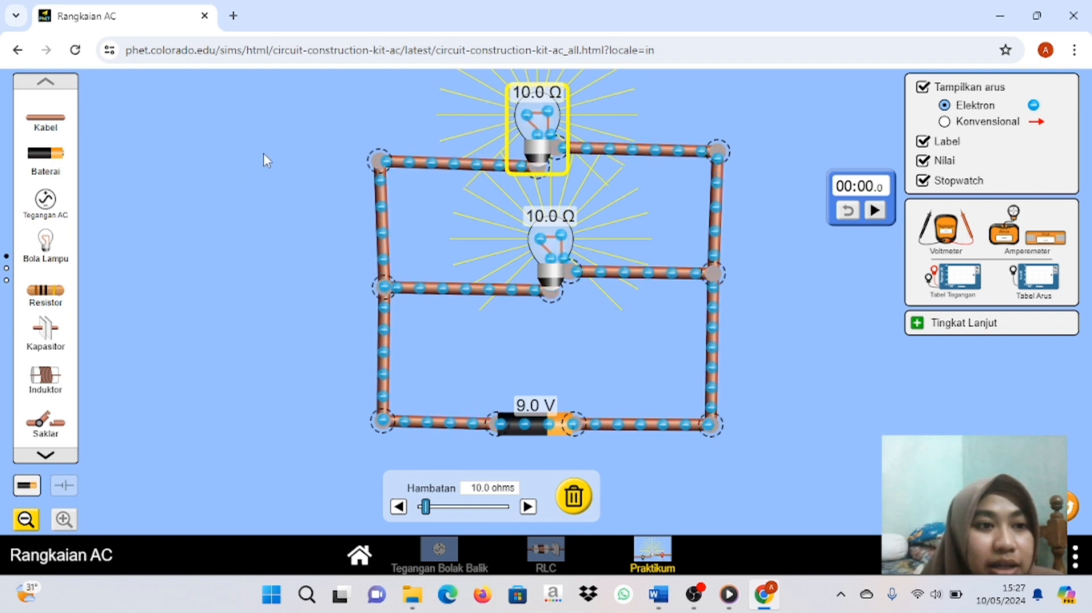
{"action": "left_click", "coordinate": [383, 163]}
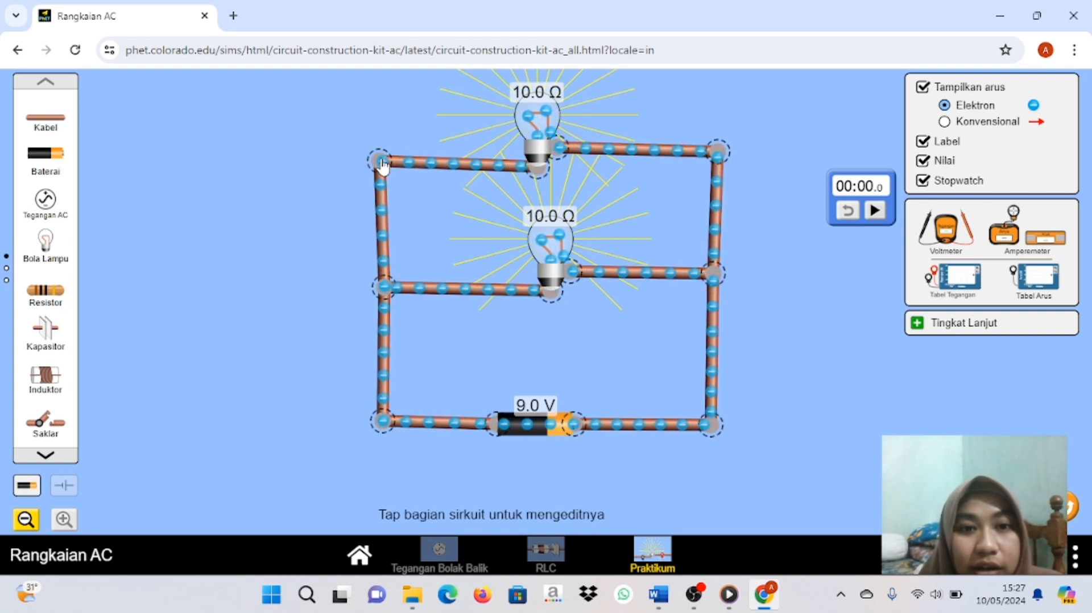
{"action": "left_click_drag", "start_coordinate": [724, 286], "coordinate": [730, 286]}
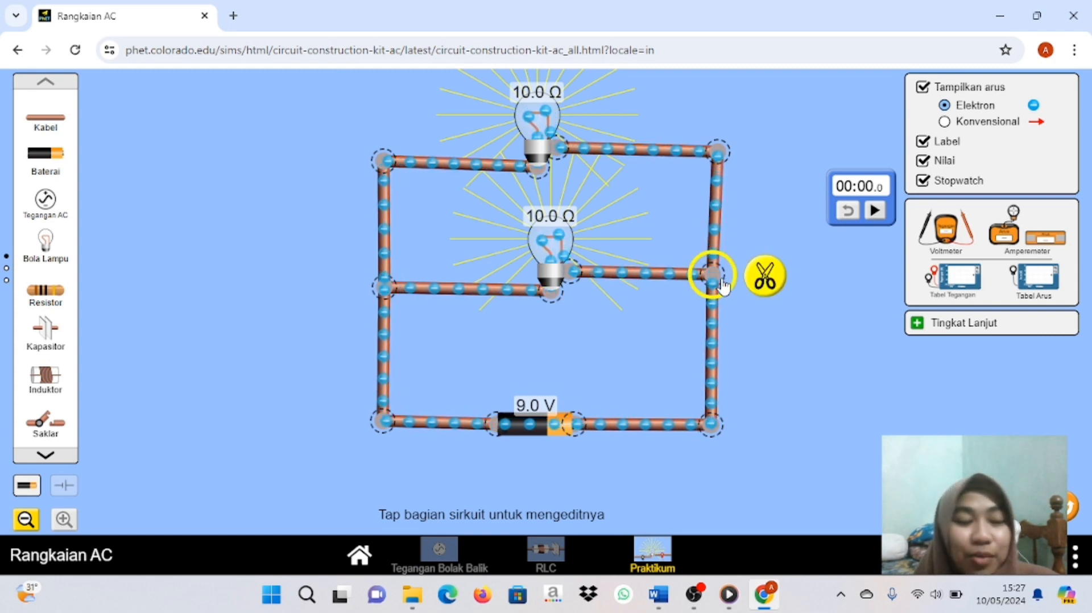